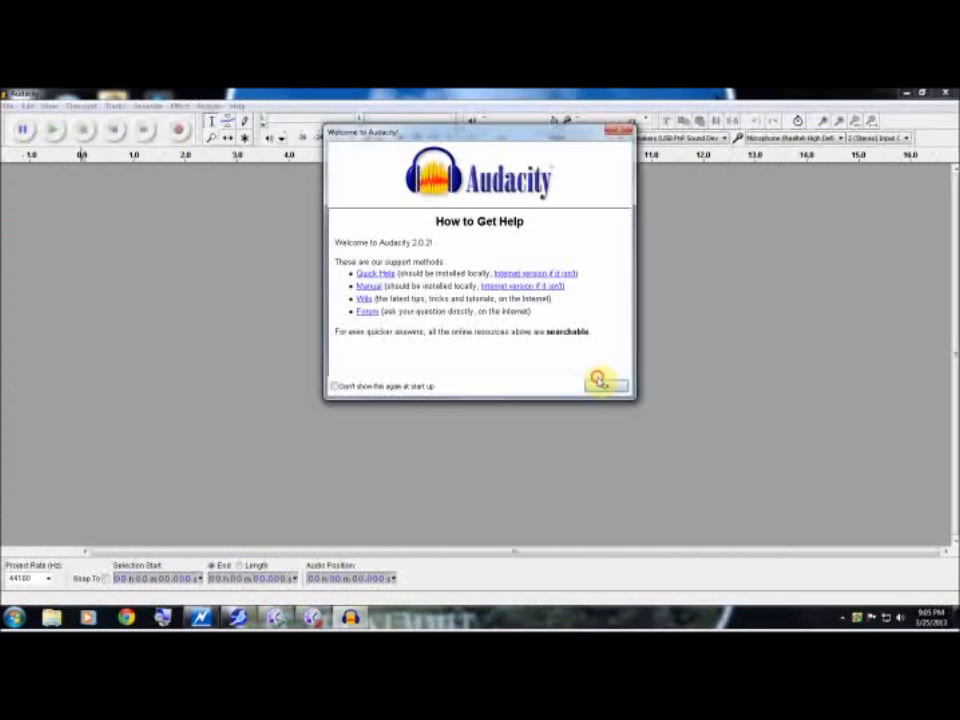
Close the welcome dialog, then record a first stereo track about 25 seconds long and play it back
click(598, 381)
click(603, 384)
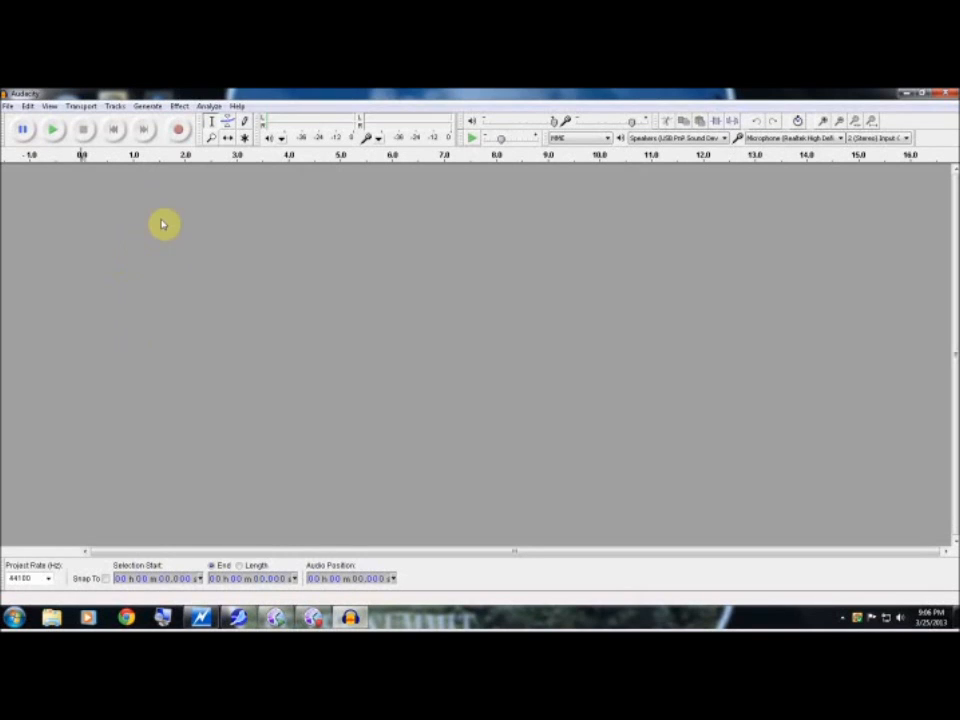
click(173, 129)
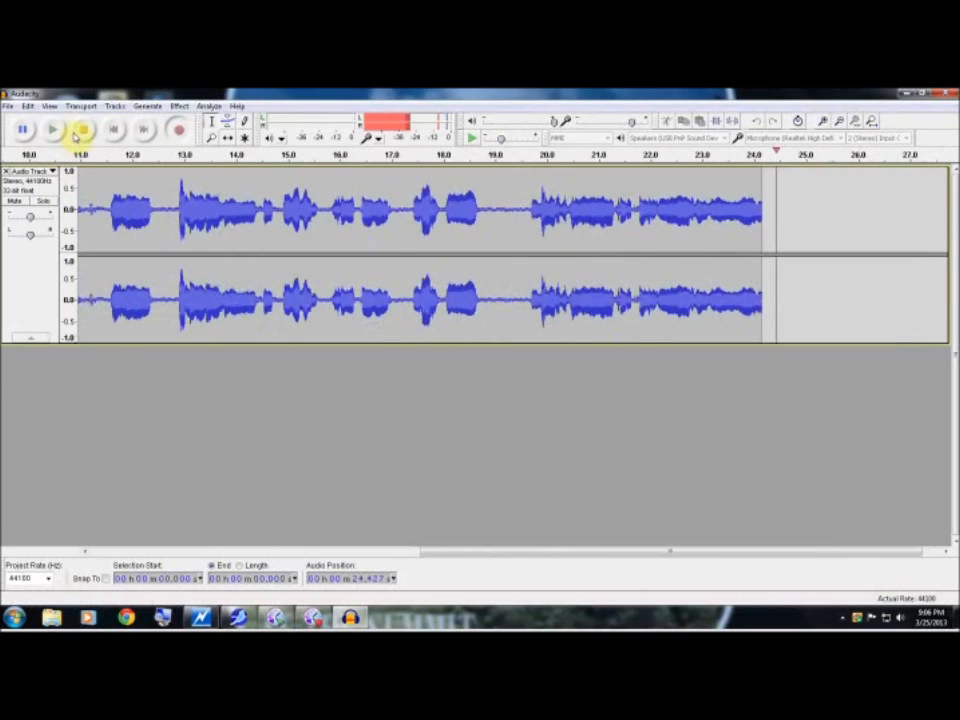
click(76, 136)
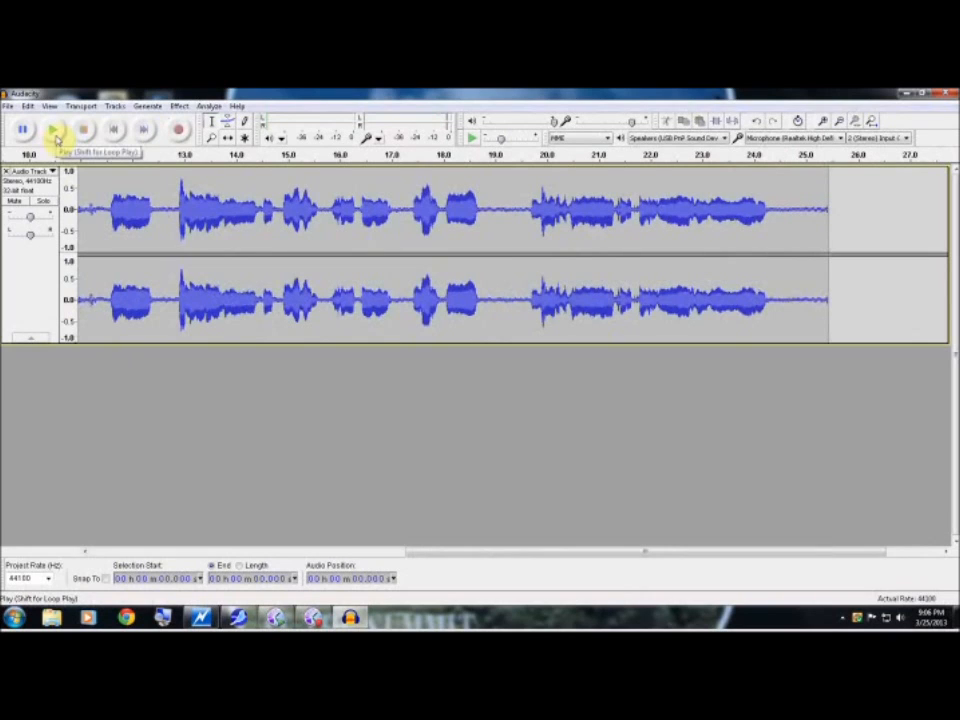
click(55, 135)
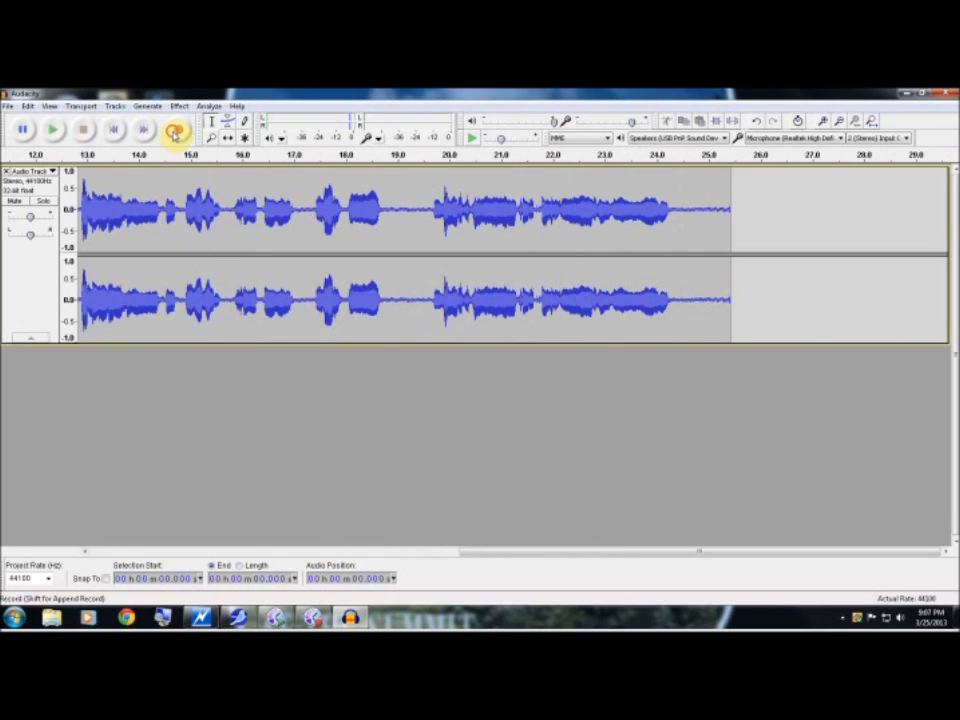
Record a second stereo track about 26 seconds long over the first one and play both back
click(174, 132)
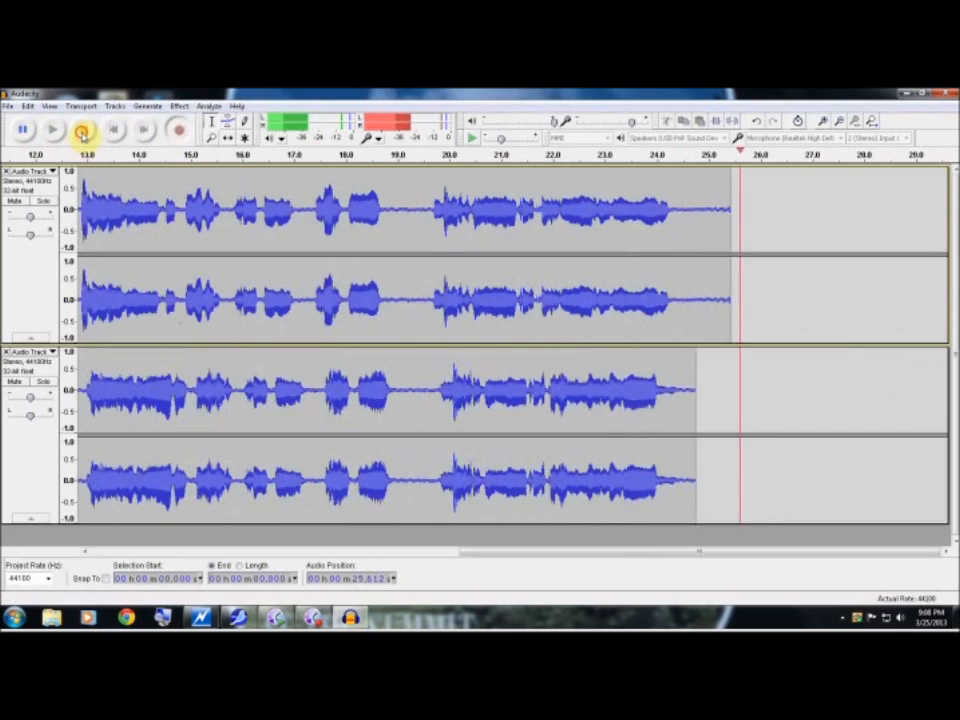
click(82, 132)
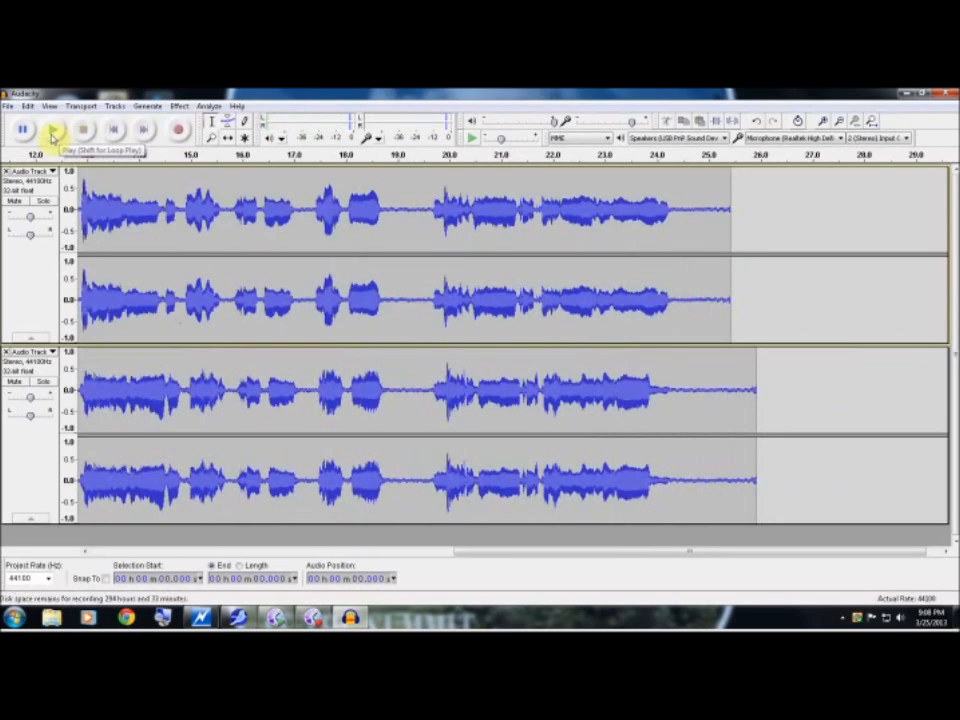
click(51, 134)
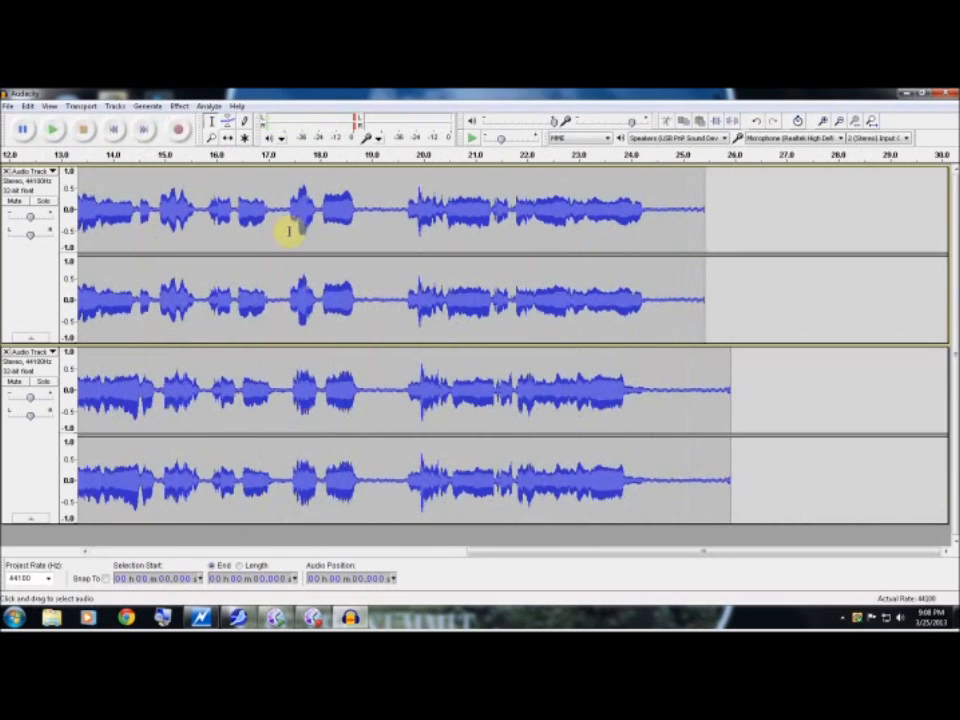
Amplify the first track by -50 dB from about 0.91 to 1.14 seconds to silence the start of its opening sound
key(Home)
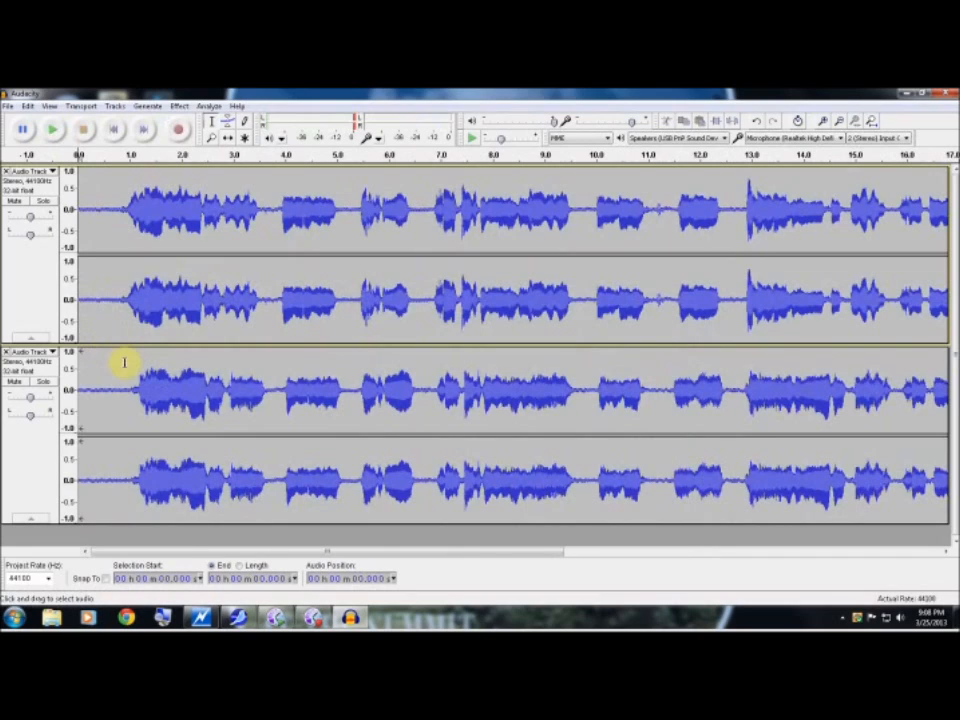
click(126, 303)
drag(126, 303, 135, 309)
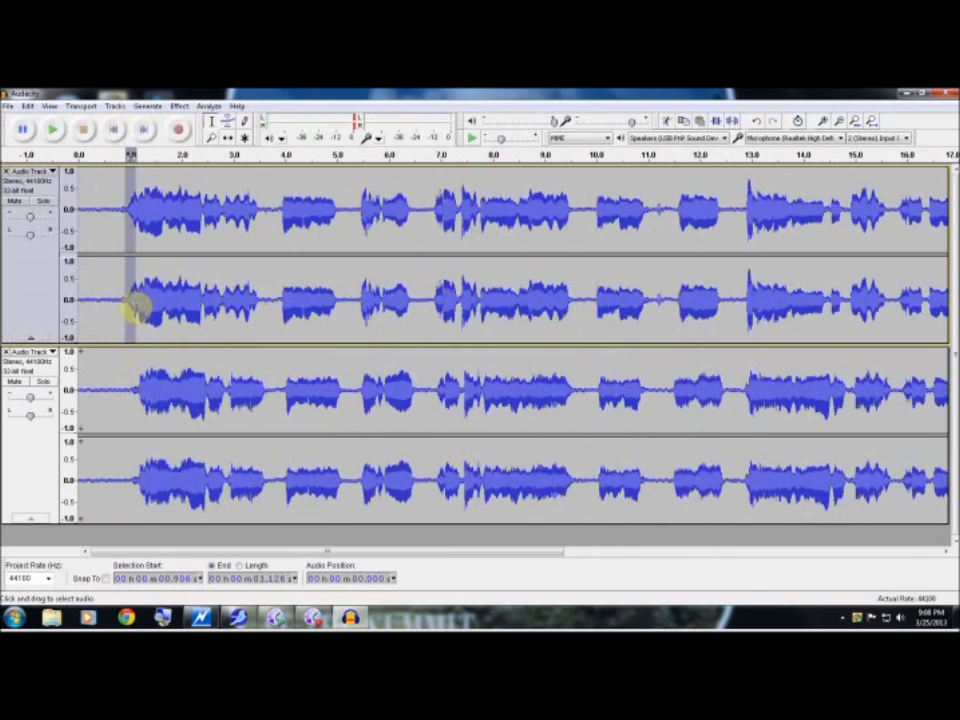
drag(135, 310, 141, 306)
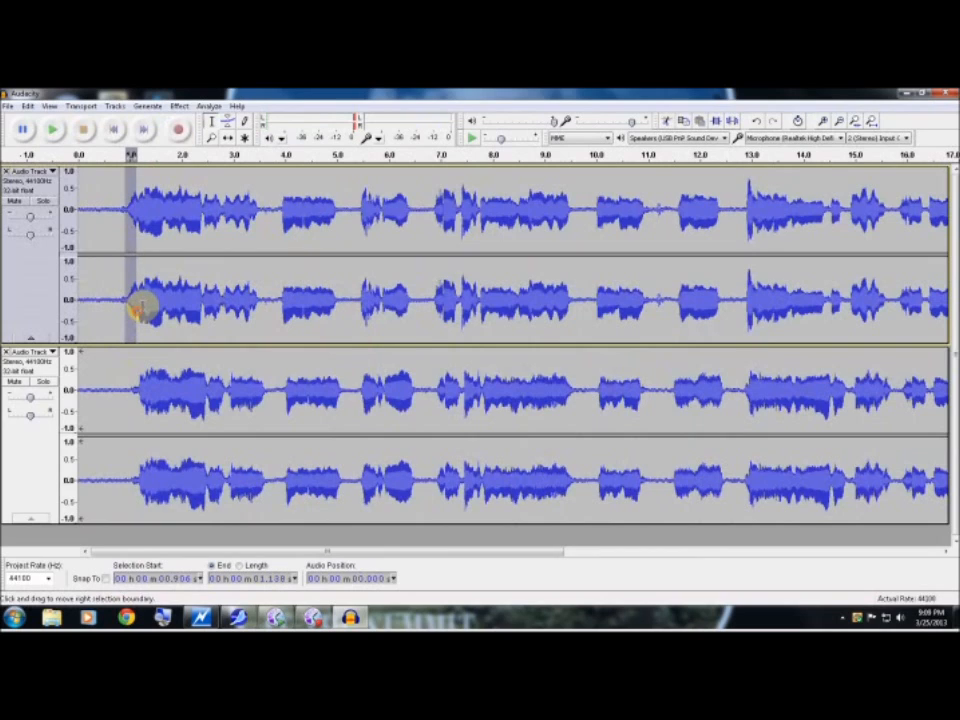
click(179, 108)
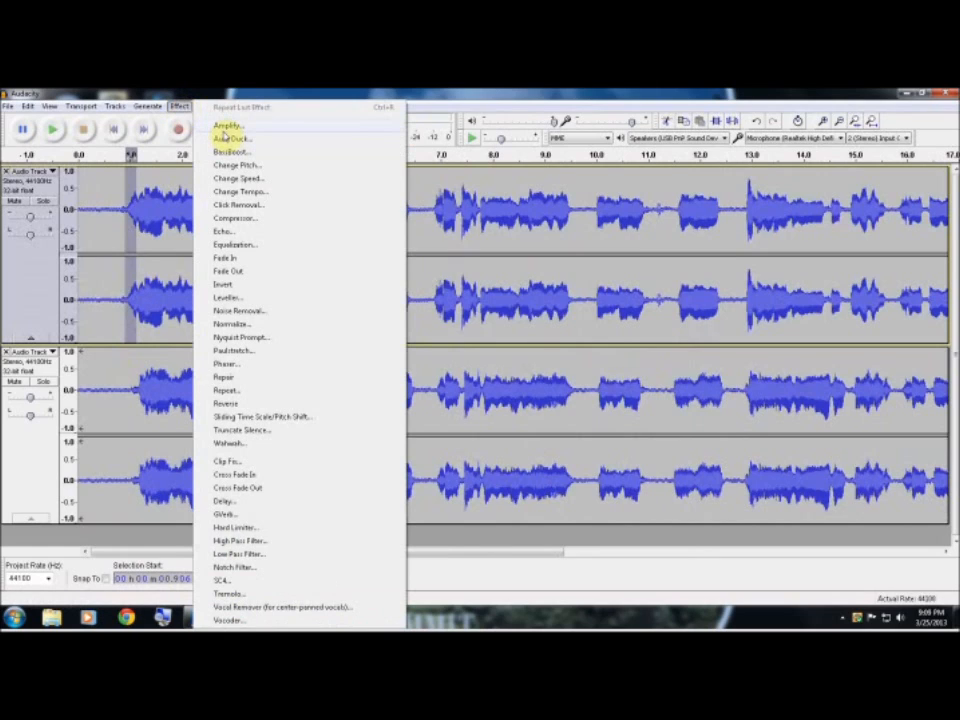
click(218, 127)
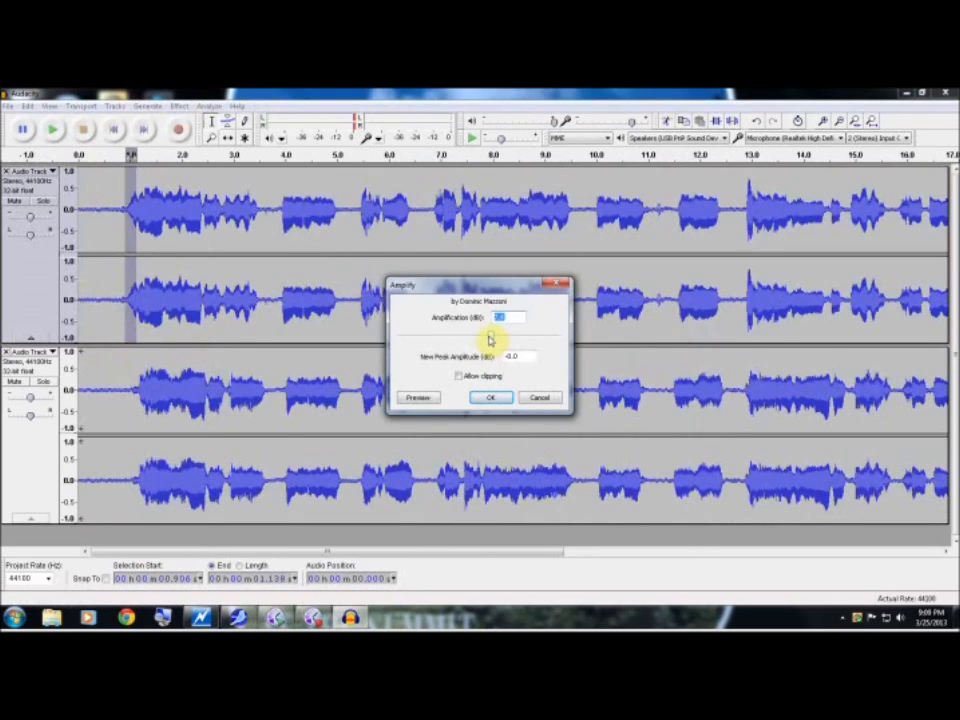
drag(489, 337, 397, 341)
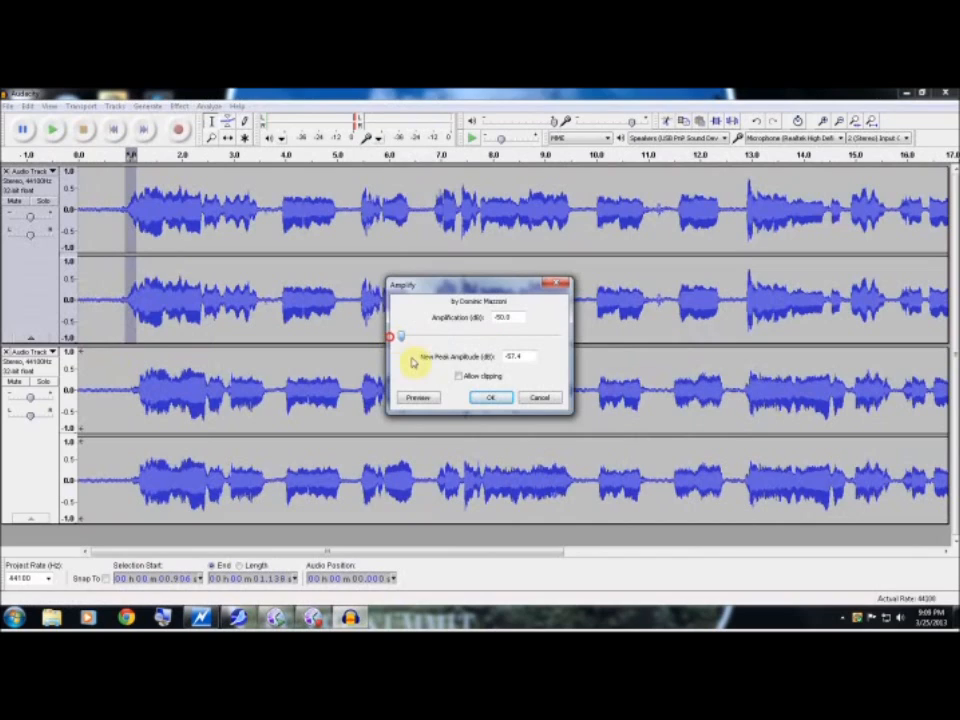
click(486, 396)
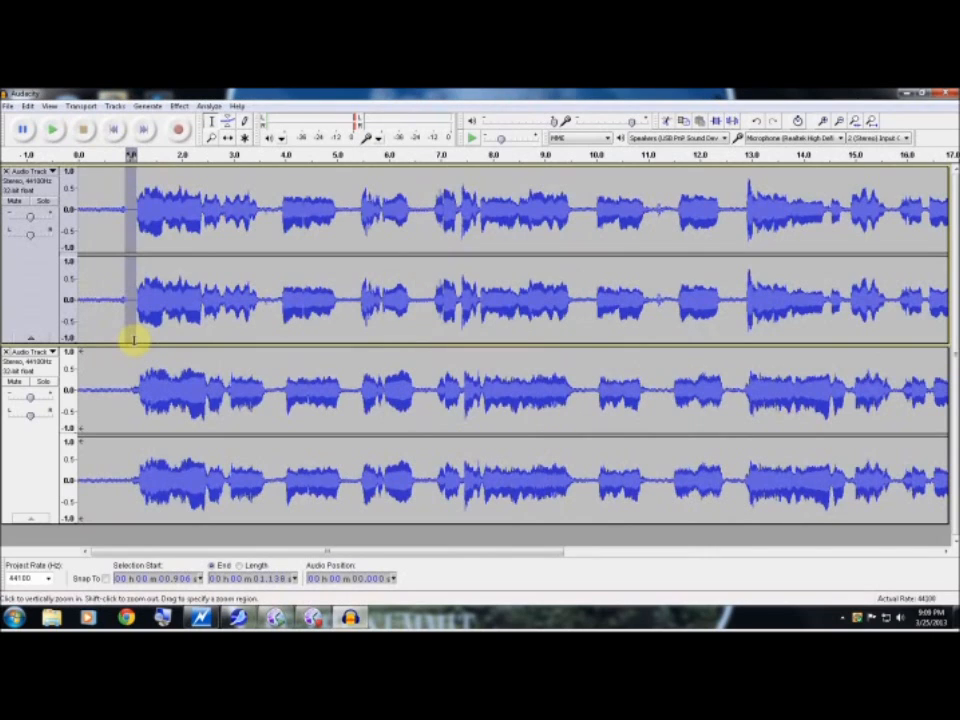
Play both tracks from about 0.64 seconds to check the softened opening, and stop playback
click(110, 313)
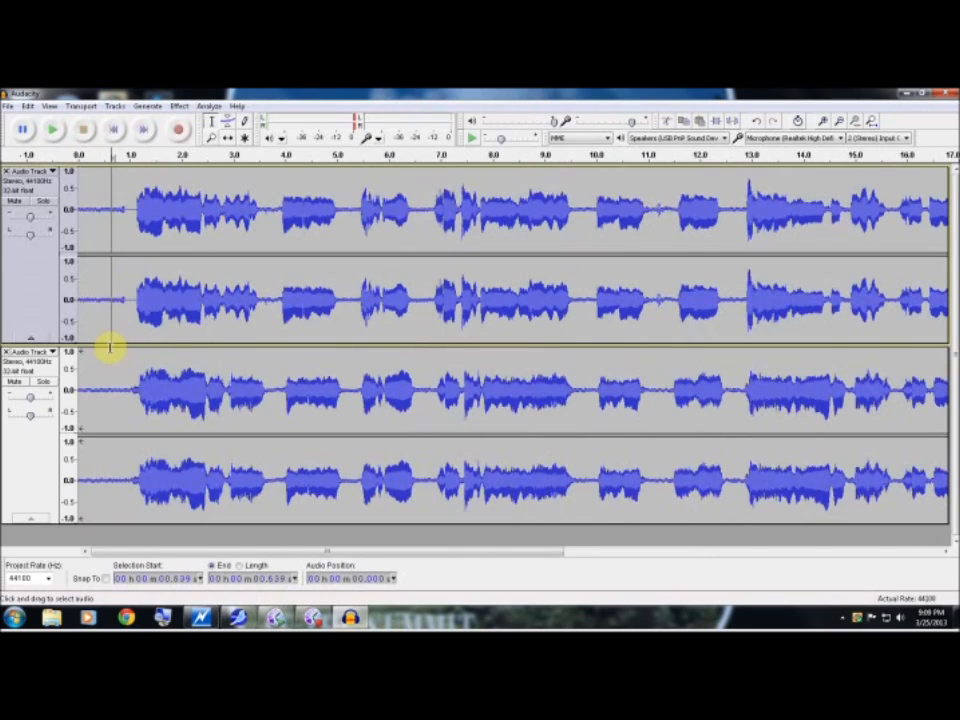
key(space)
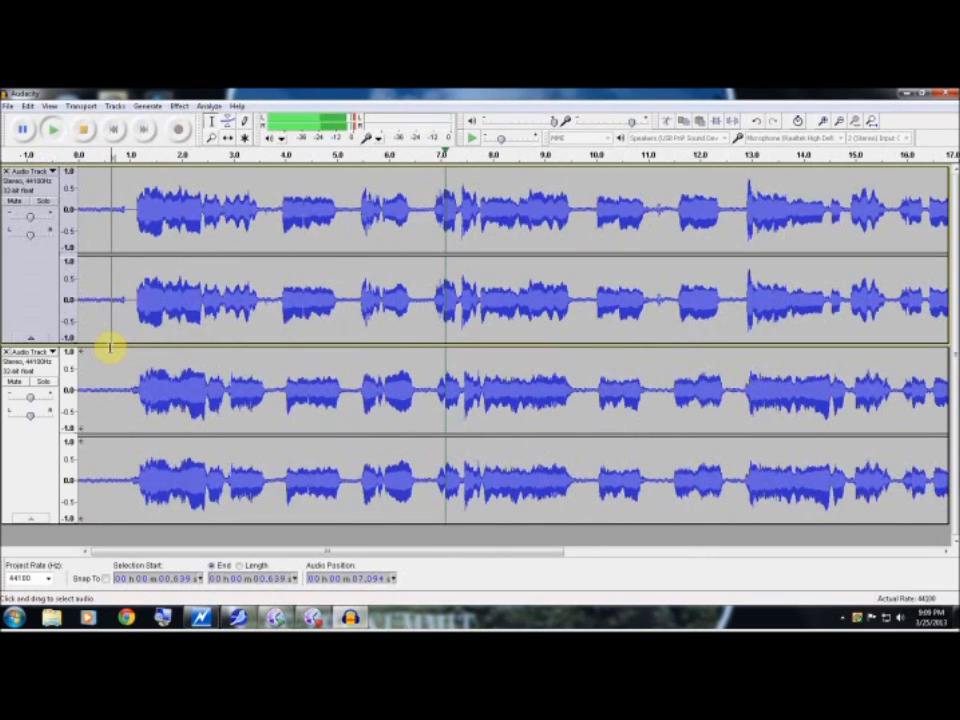
key(space)
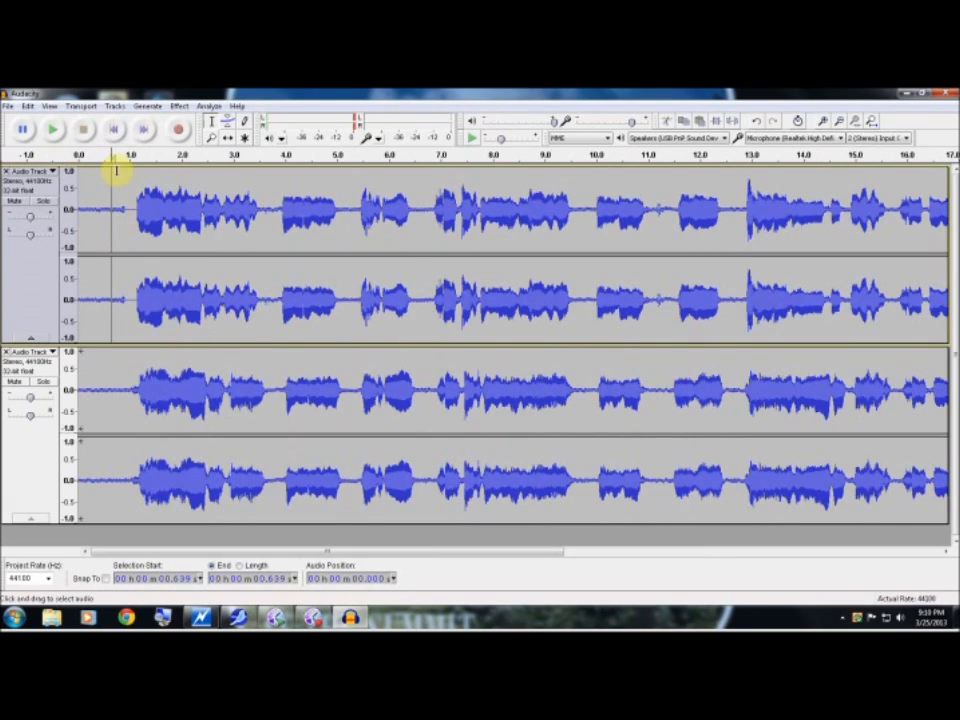
Mix and render the two recorded tracks into a single stereo track
click(115, 108)
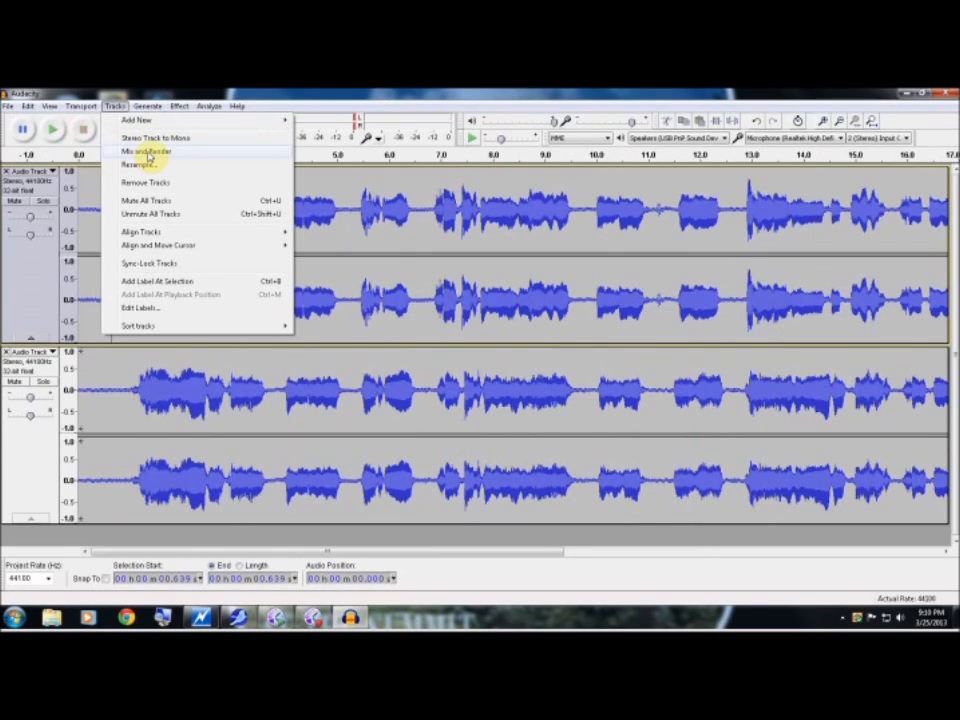
click(115, 133)
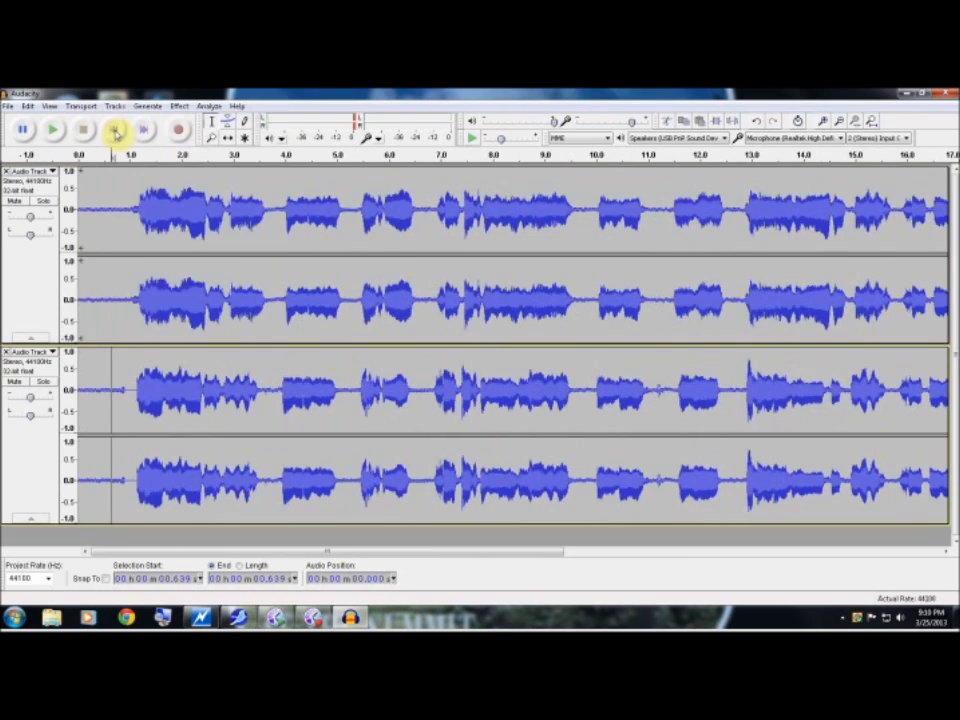
click(105, 106)
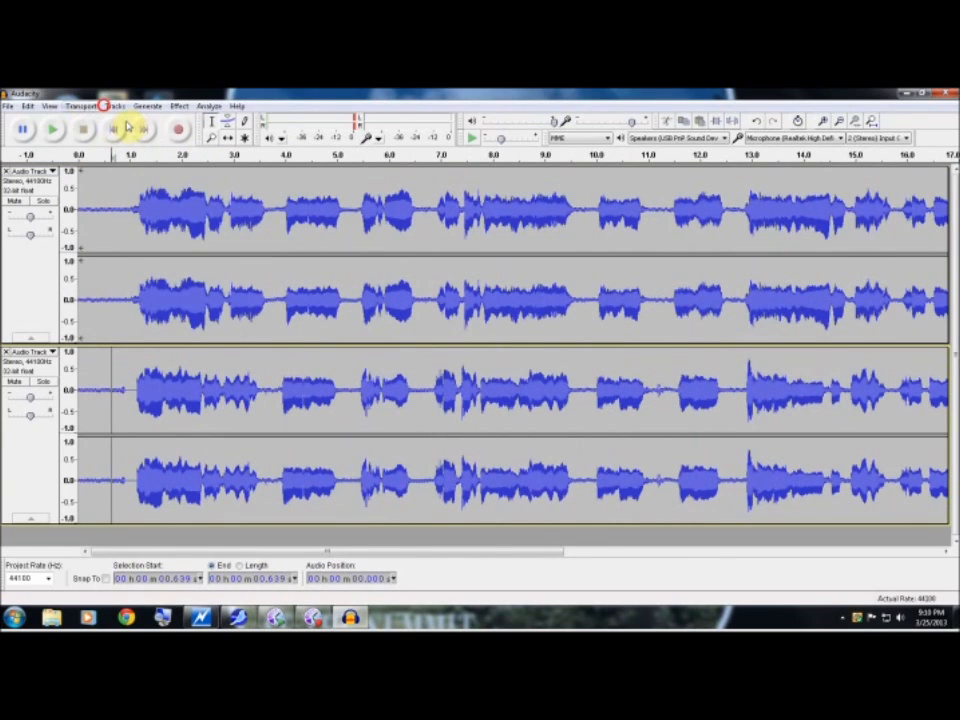
click(156, 155)
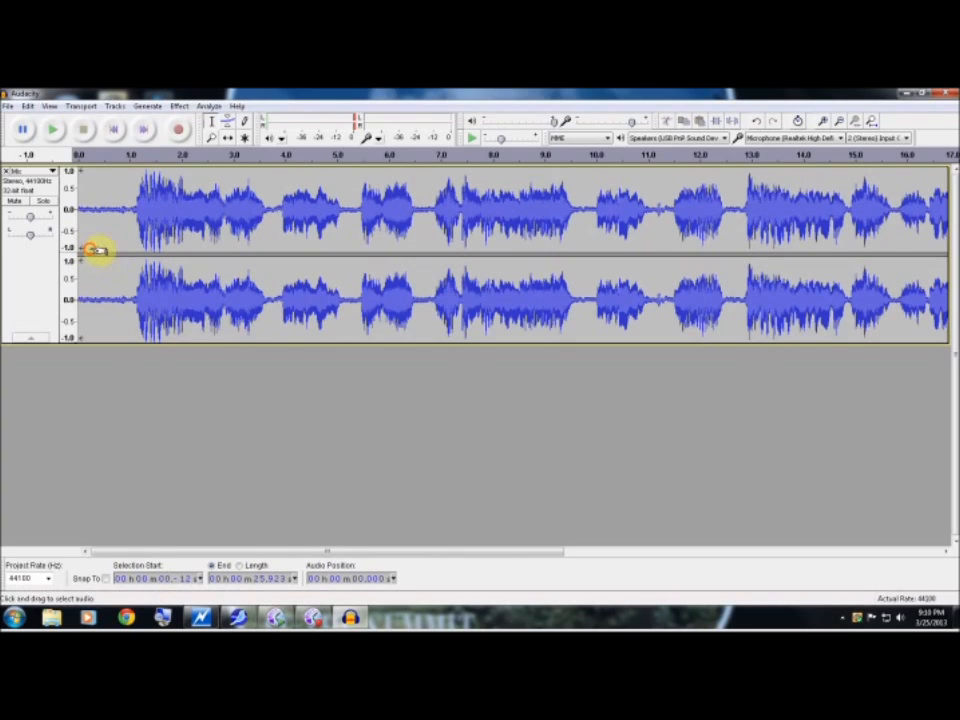
Play the mixed track from about 0.23 seconds and stop after listening to part of it
click(93, 249)
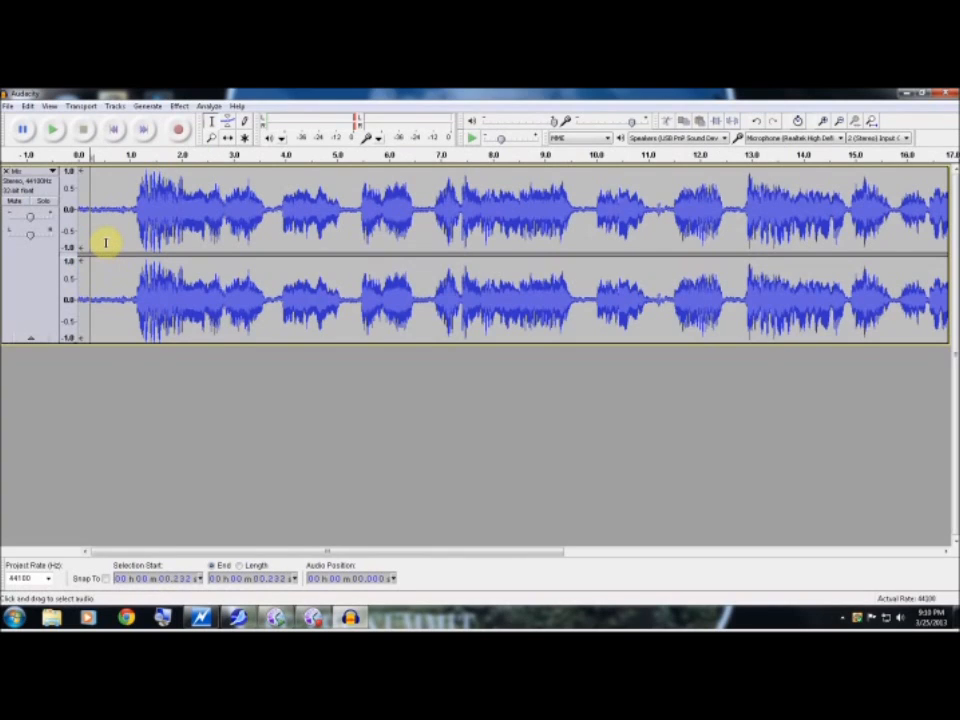
key(space)
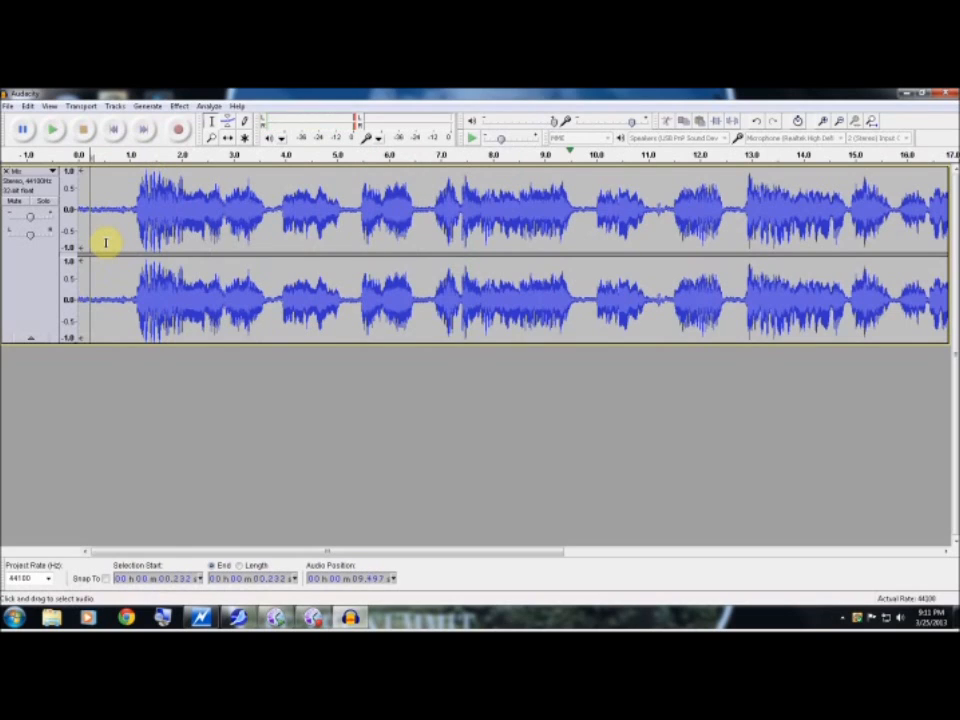
key(space)
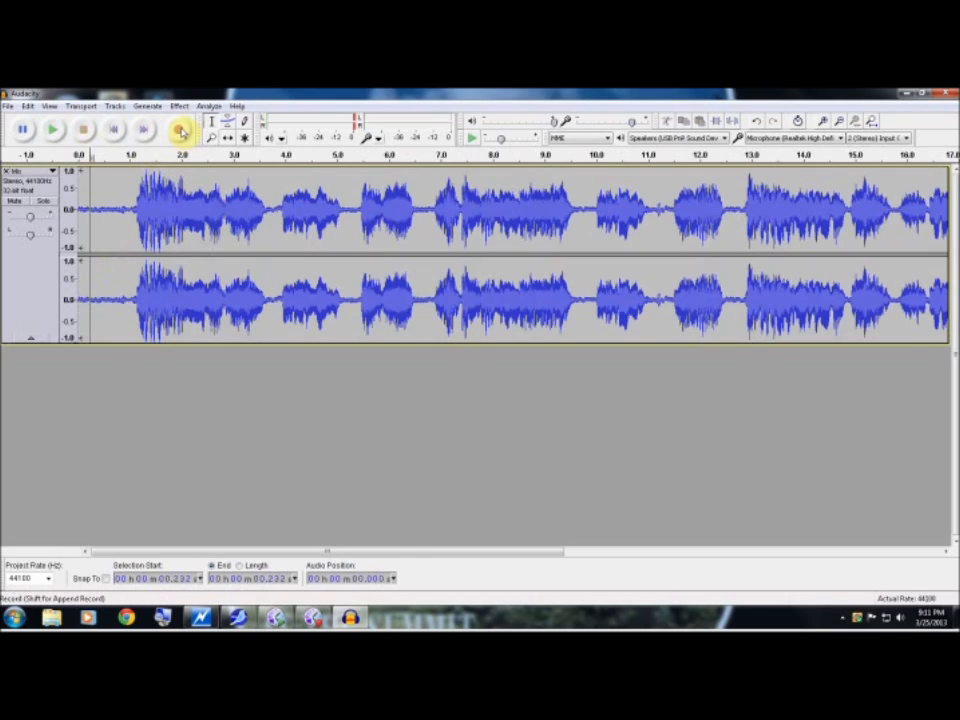
Record another stereo track over the mix starting at about 0.35 seconds, and play back the opening of both
click(96, 236)
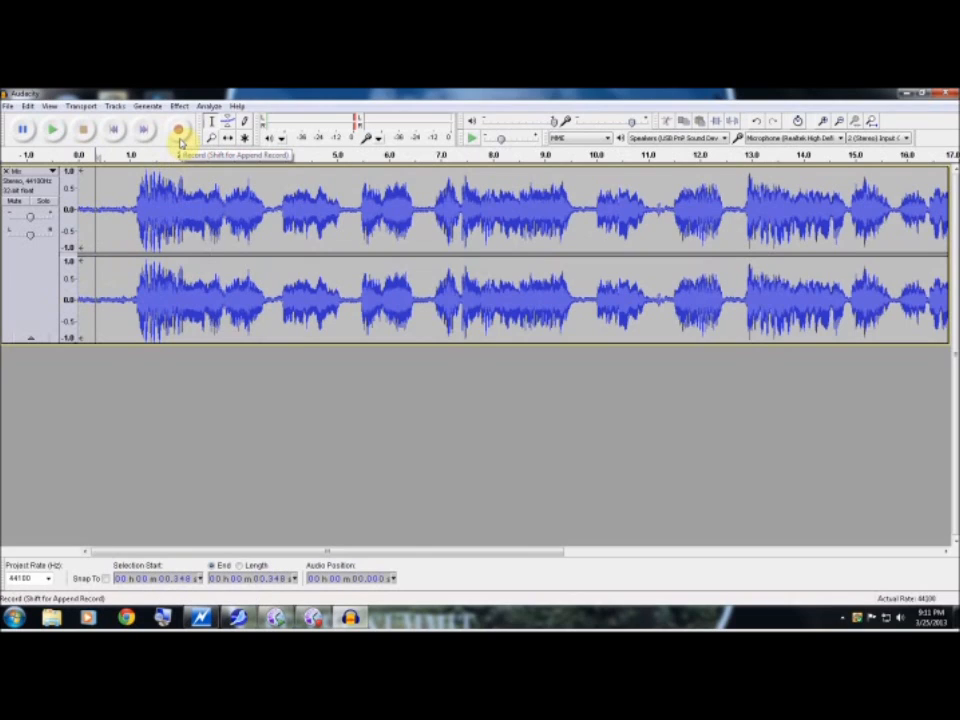
click(179, 132)
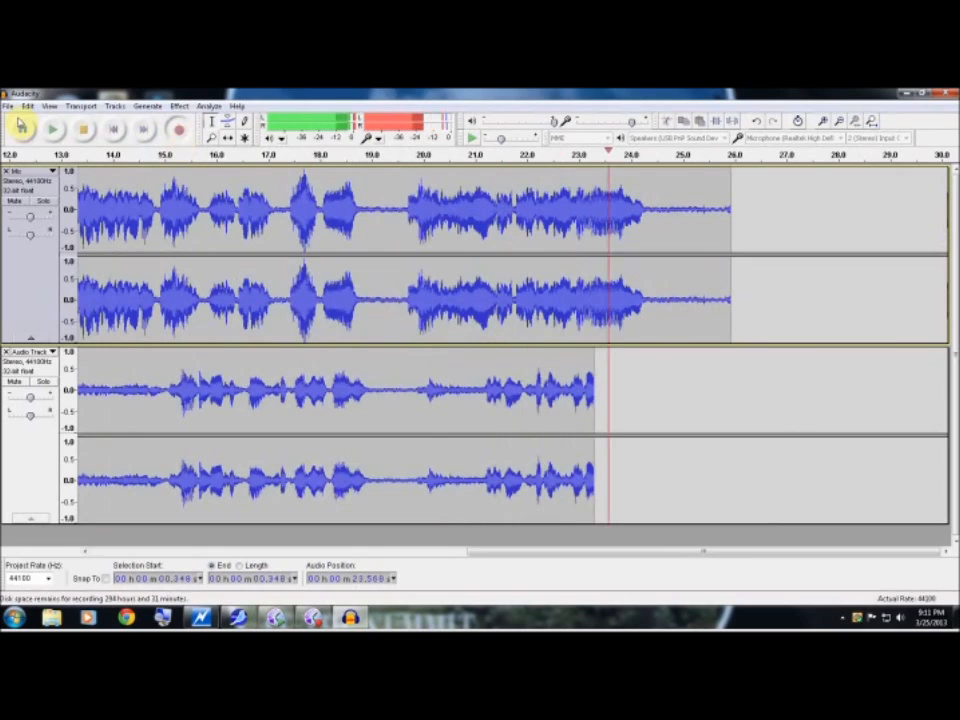
click(84, 135)
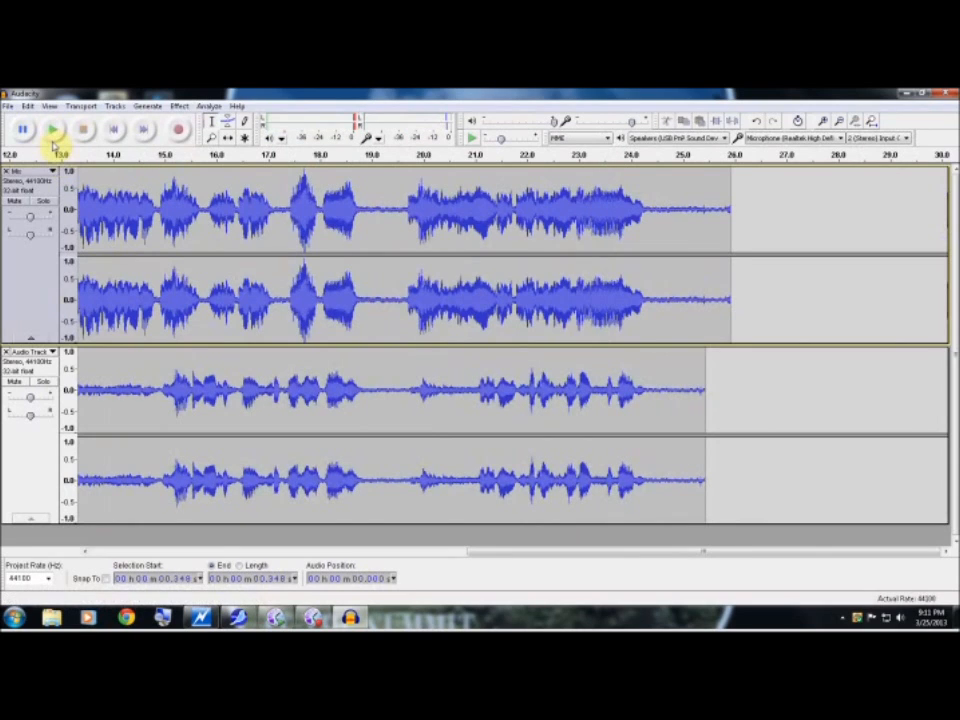
click(52, 133)
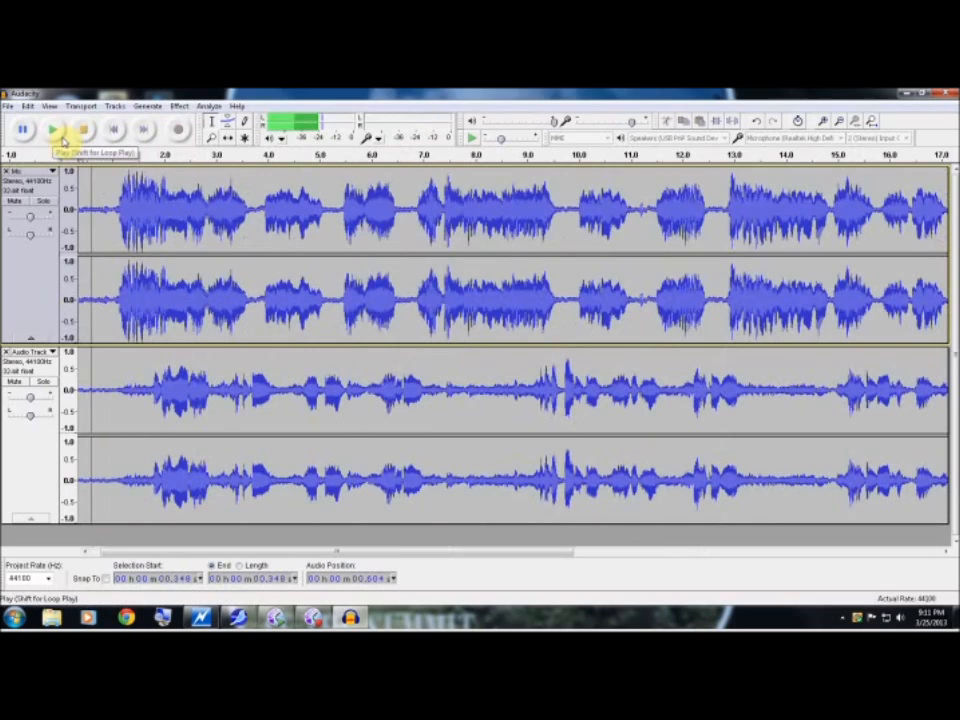
click(85, 138)
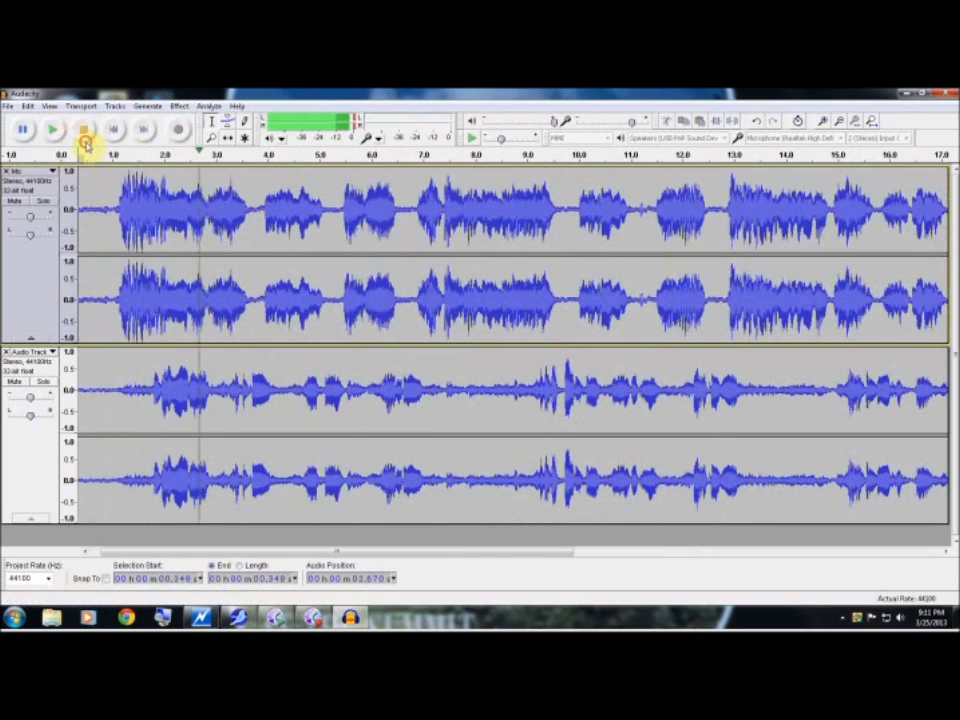
Select about 1.45 to 2.91 seconds in the newly recorded track and amplify it by -16.2 dB
click(208, 398)
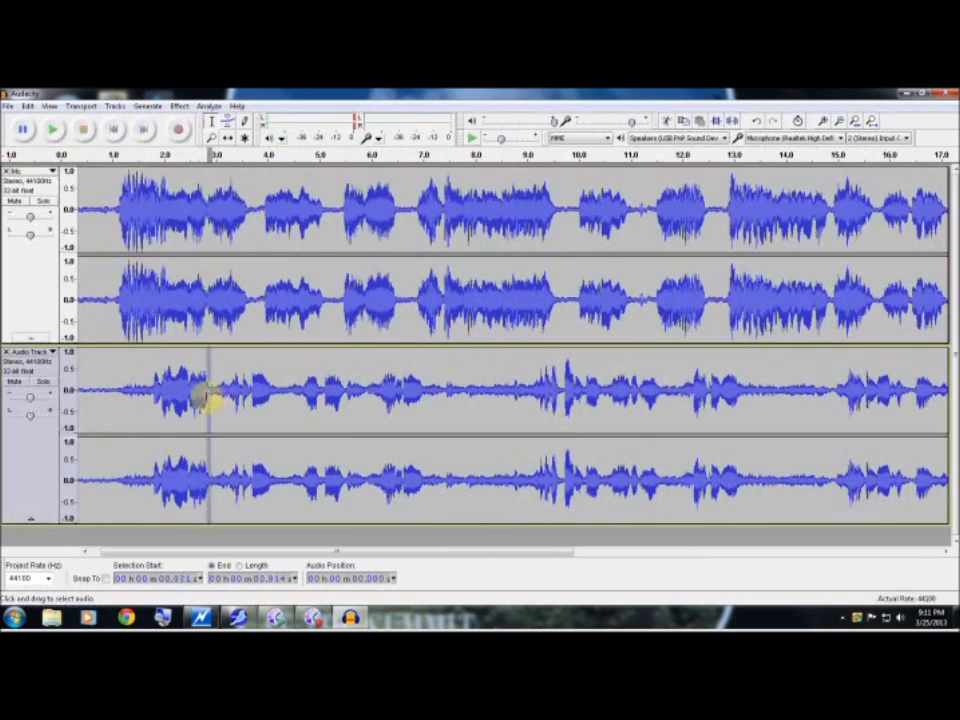
drag(208, 398, 130, 397)
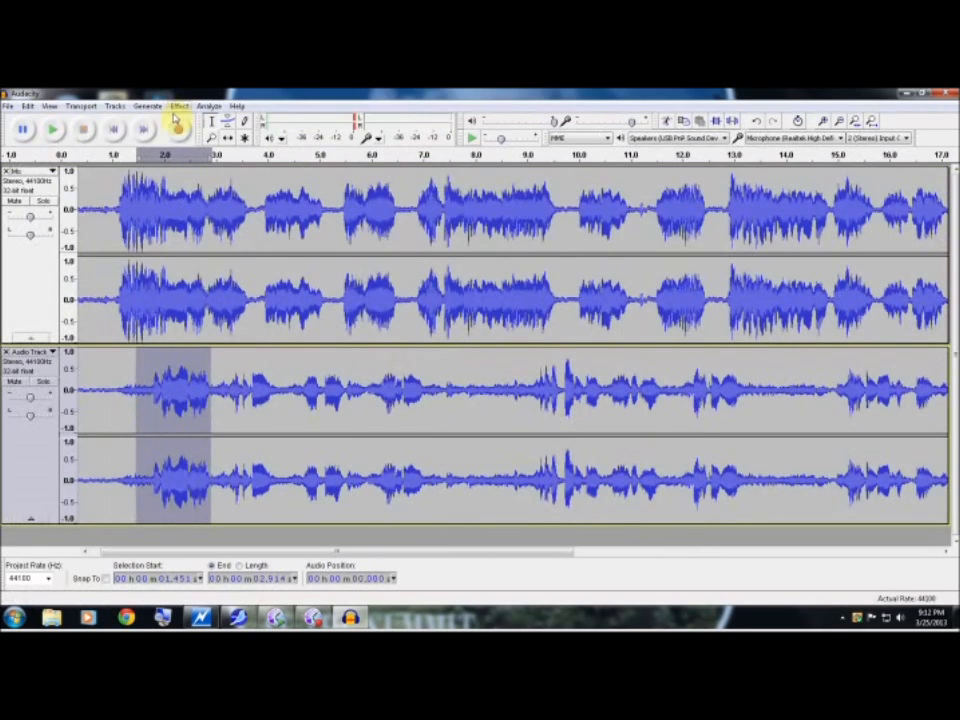
click(177, 106)
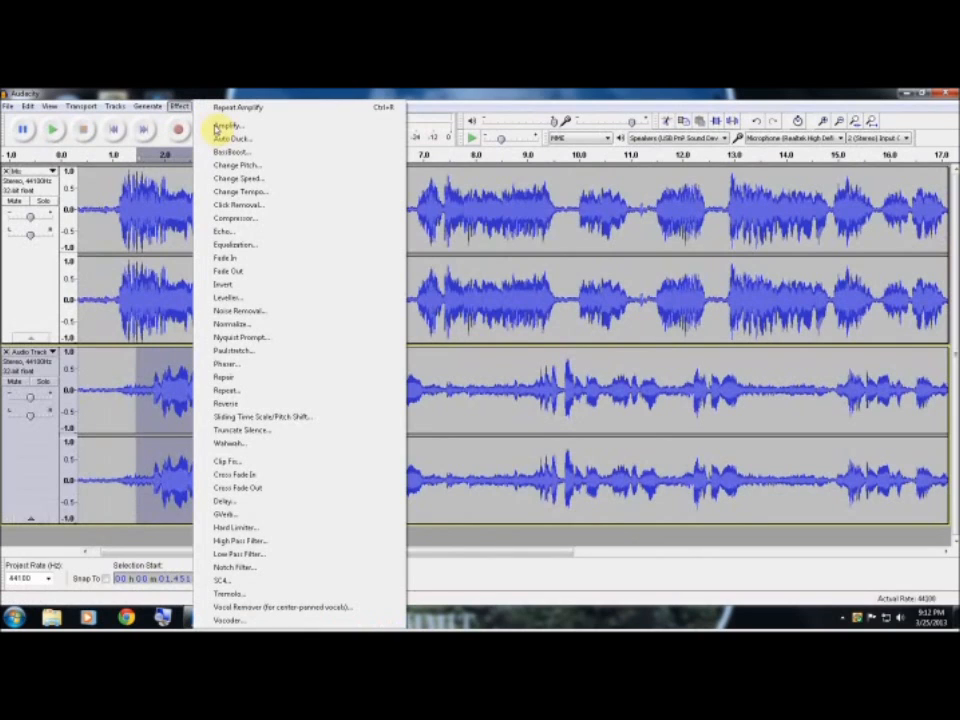
click(219, 127)
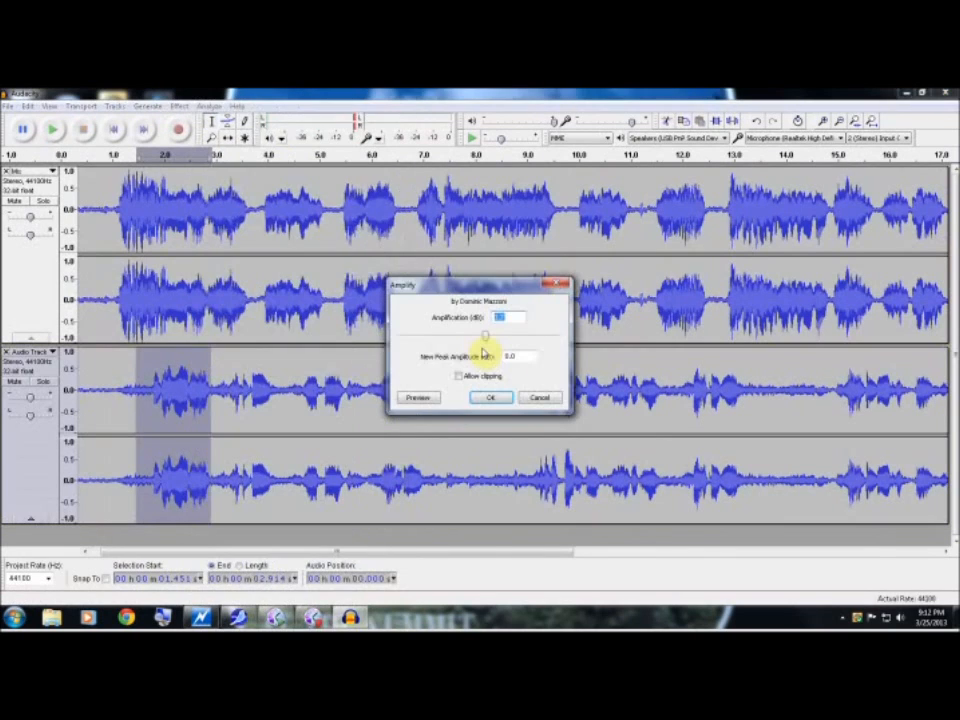
click(484, 337)
drag(392, 346, 394, 347)
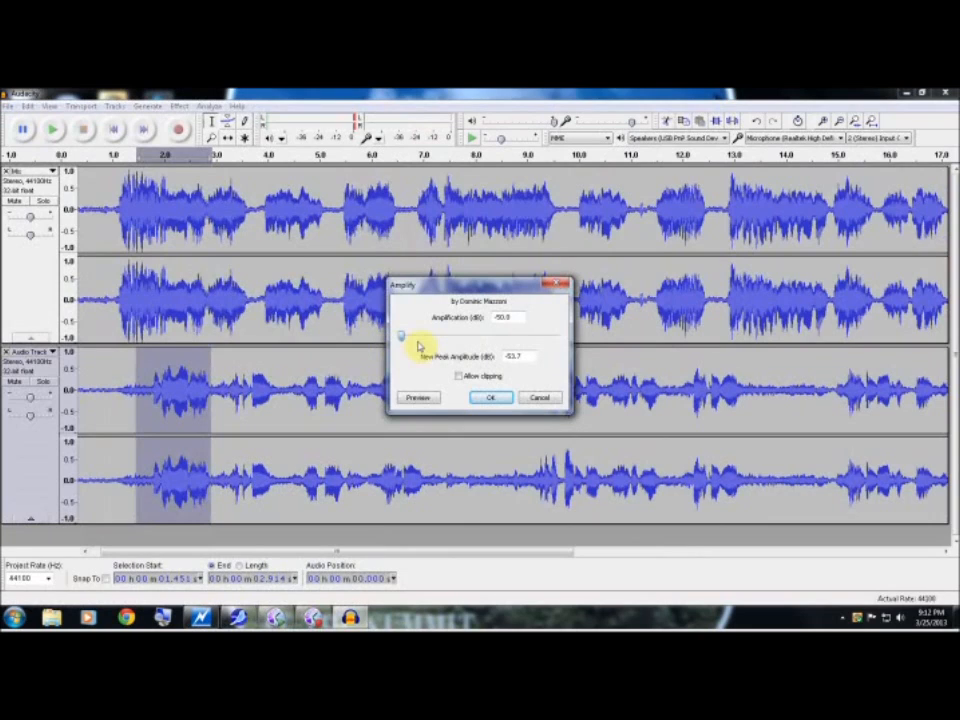
drag(401, 337, 450, 334)
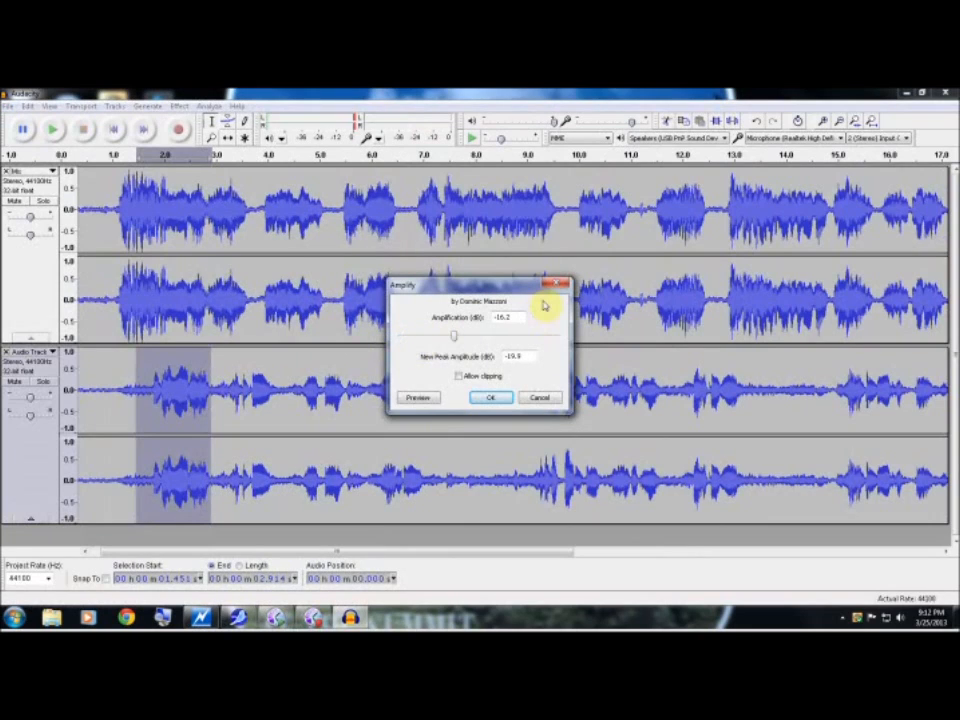
click(487, 398)
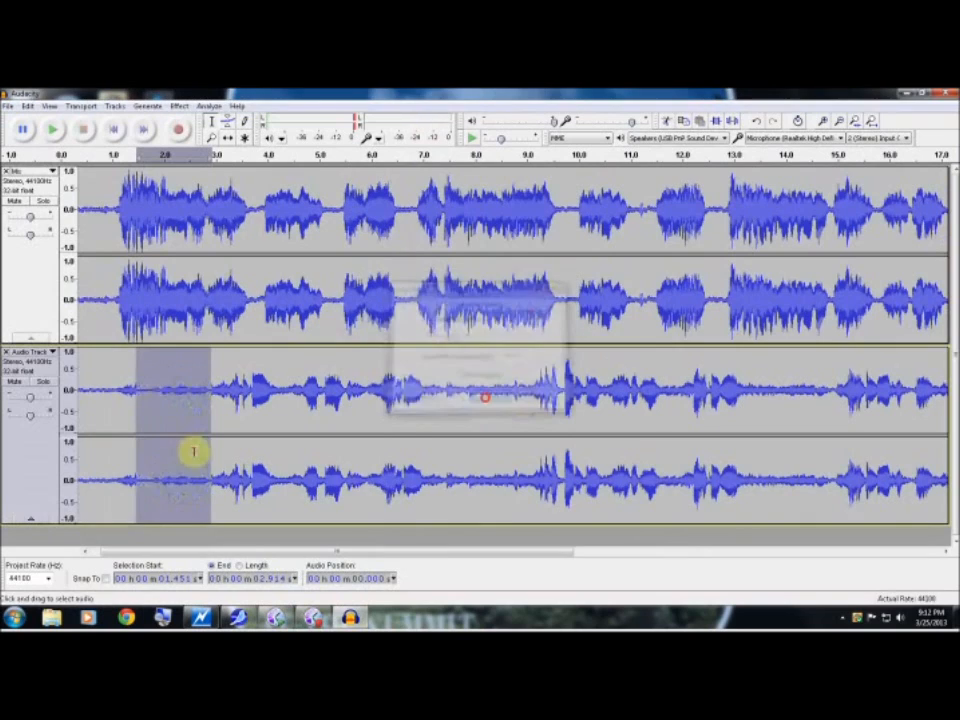
Delete the sections from about 1.85 to 2.51 seconds and 1.22 to 1.68 seconds in the second track
click(193, 452)
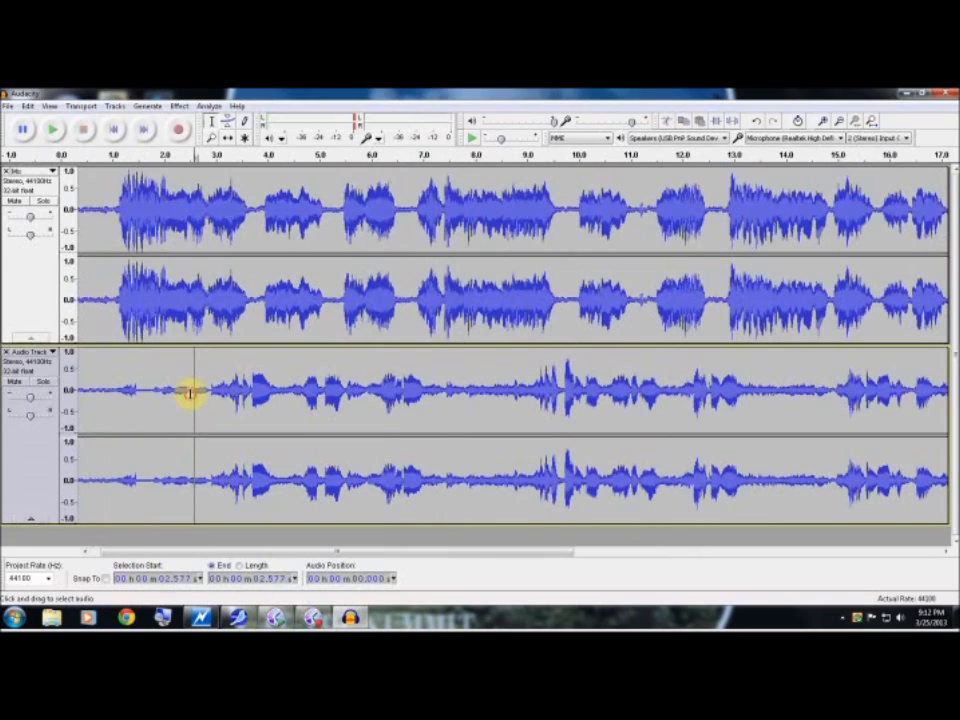
click(190, 393)
drag(177, 392, 156, 395)
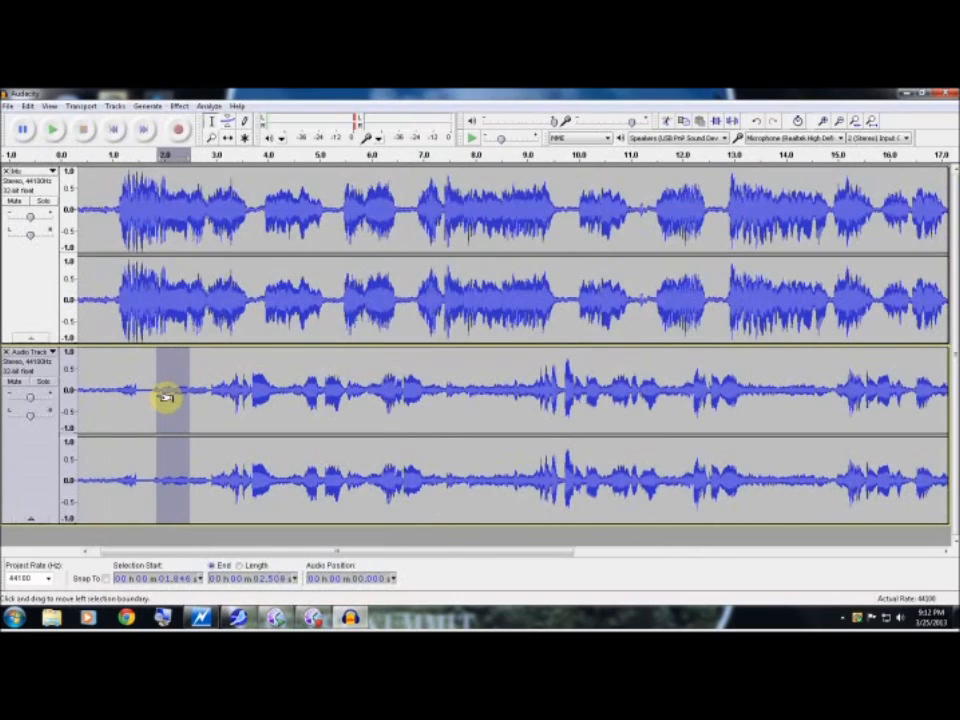
key(Delete)
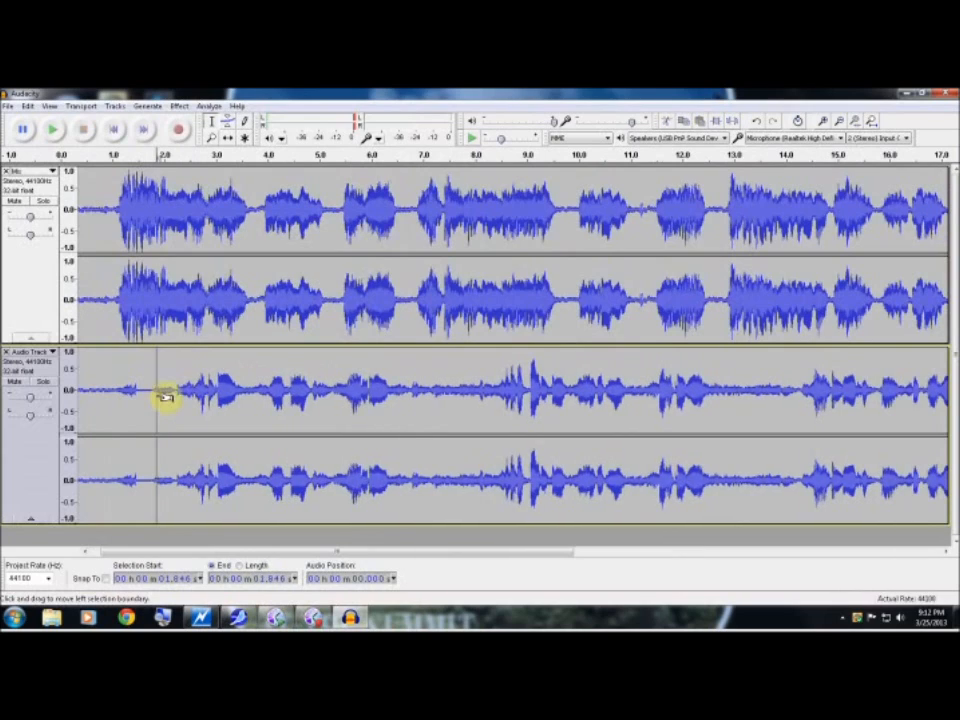
click(147, 399)
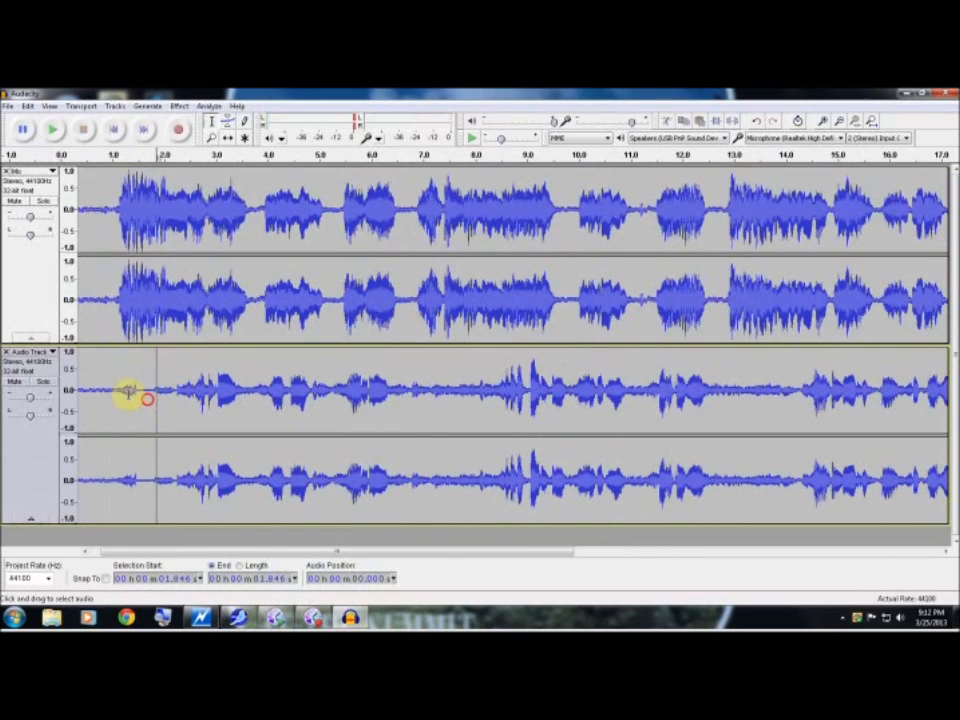
drag(128, 392, 124, 394)
key(Delete)
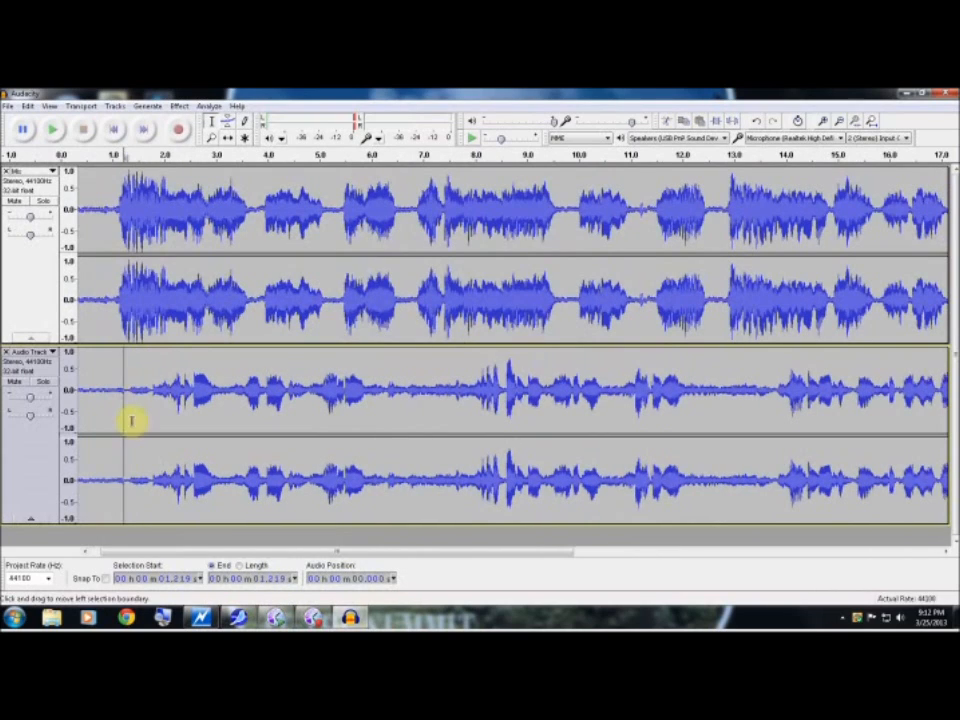
Play both tracks from about 1.01 seconds to check the timing, and stop playback after several seconds
click(112, 384)
drag(119, 384, 114, 384)
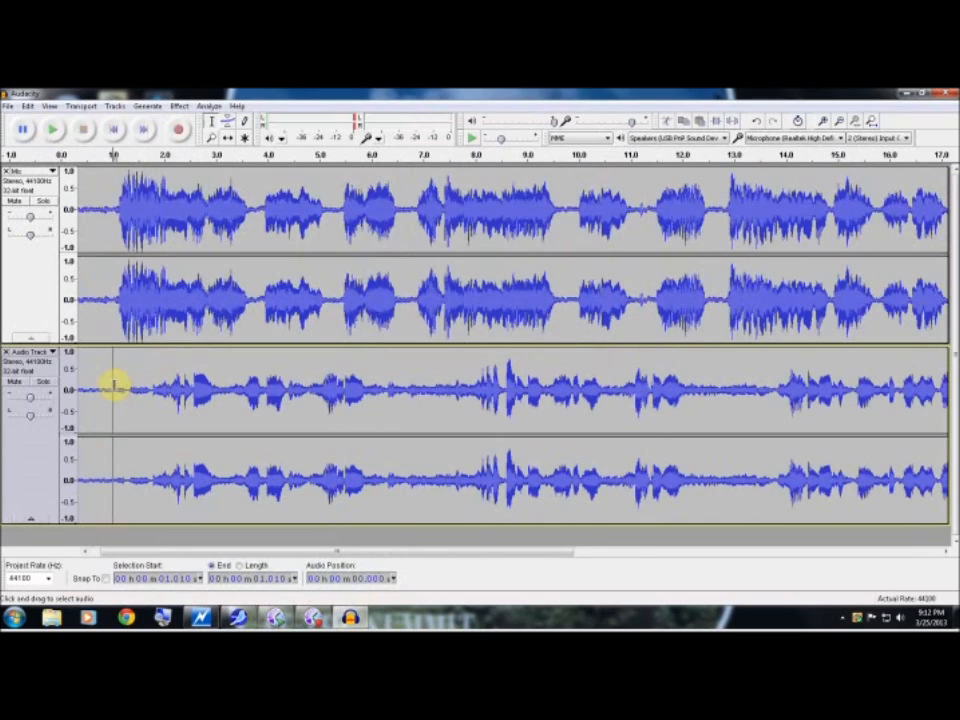
key(space)
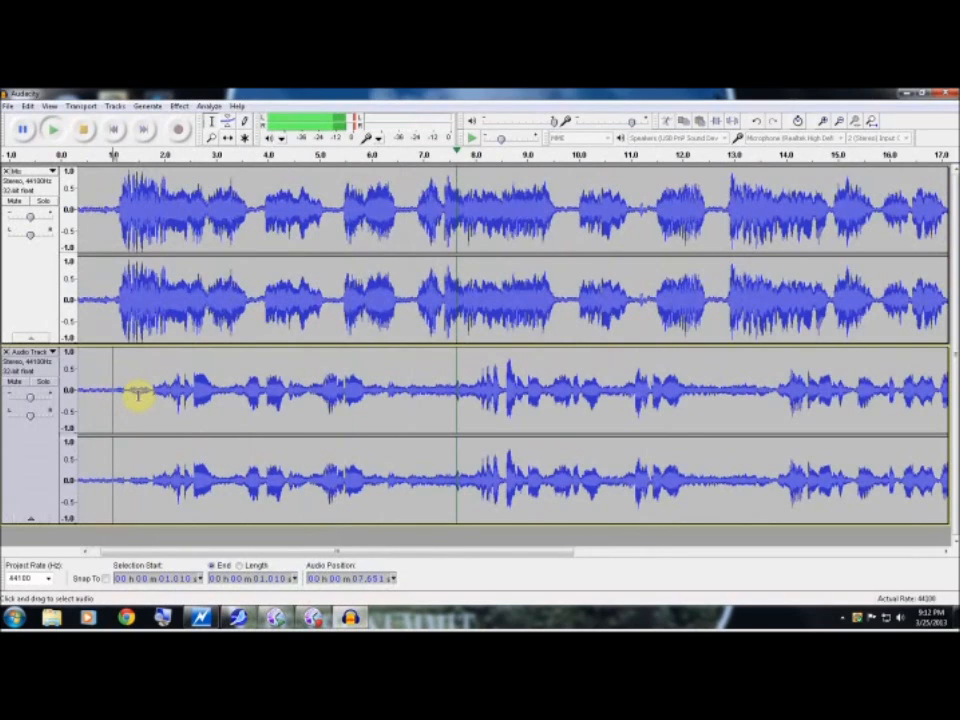
key(space)
Delete about 1.06 to 1.74 seconds from the second track, and play both tracks briefly from about 0.81 seconds
click(149, 396)
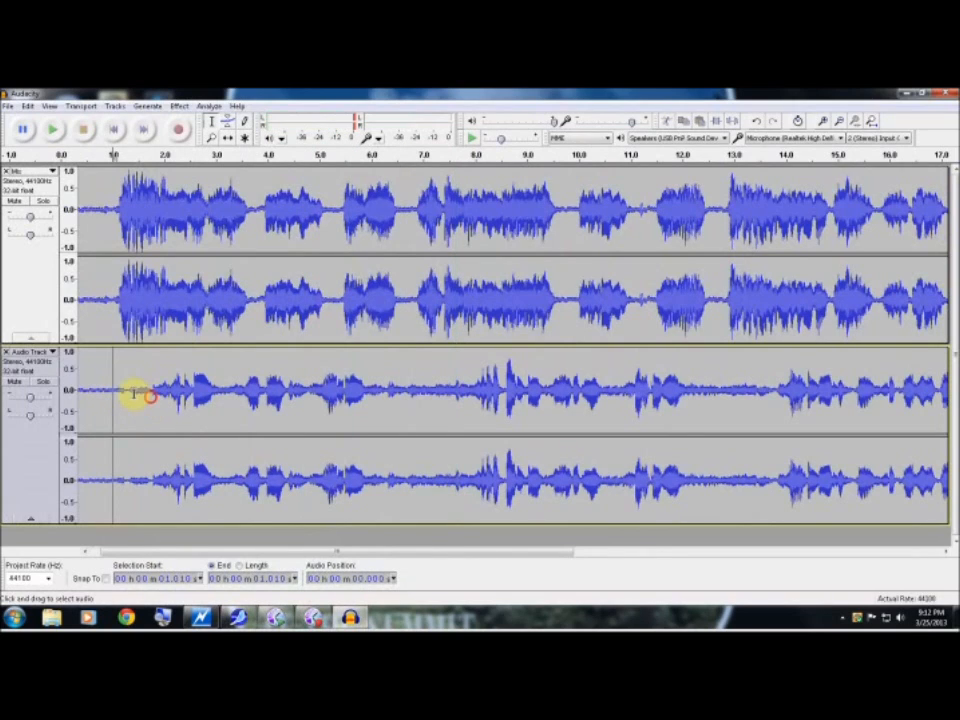
drag(150, 396, 125, 402)
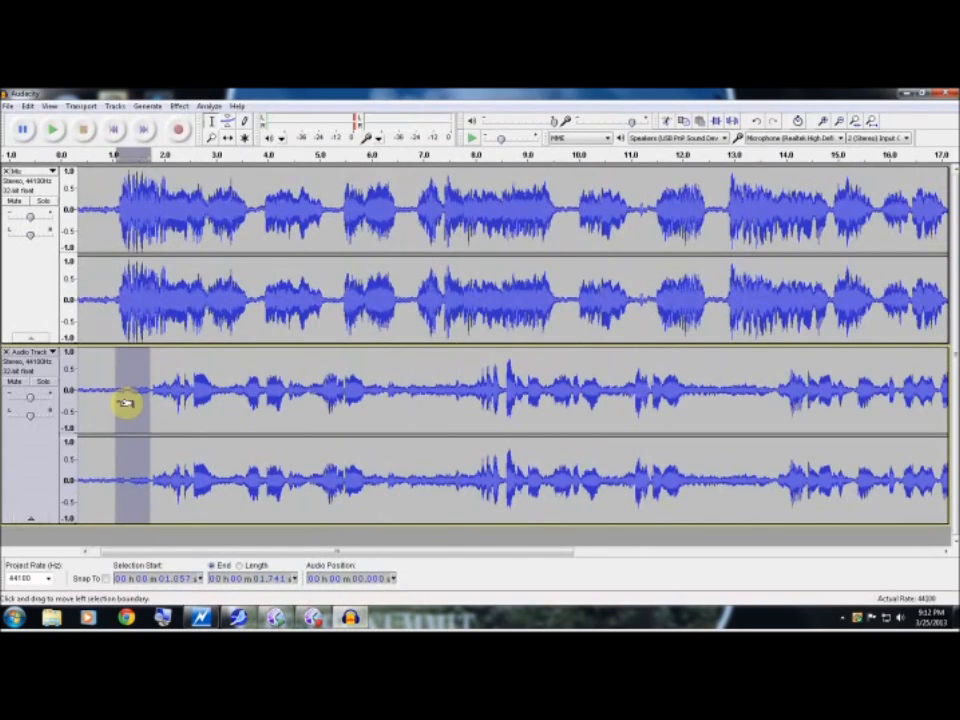
key(Delete)
click(104, 389)
key(space)
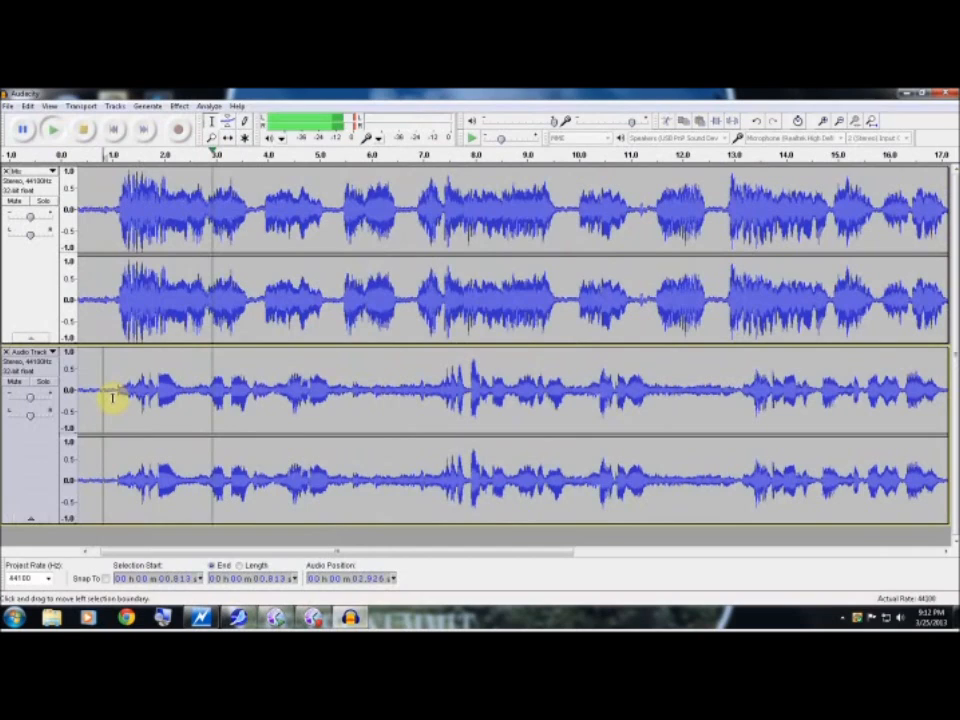
key(space)
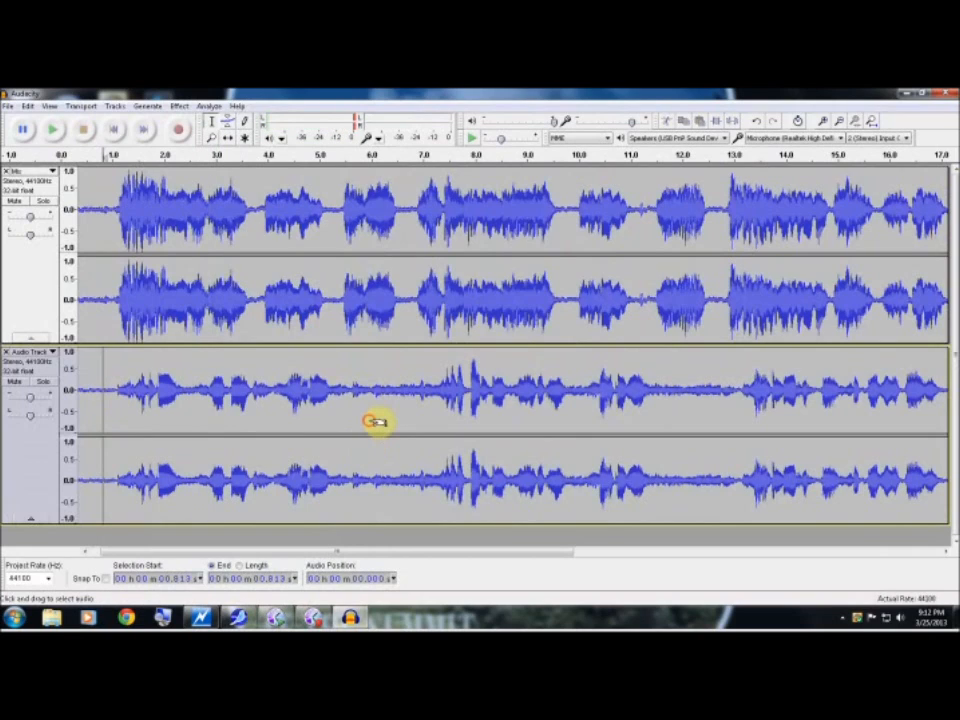
Undo the deletions, the Amplify effect and the second track's recording, leaving only the mixed track
click(371, 421)
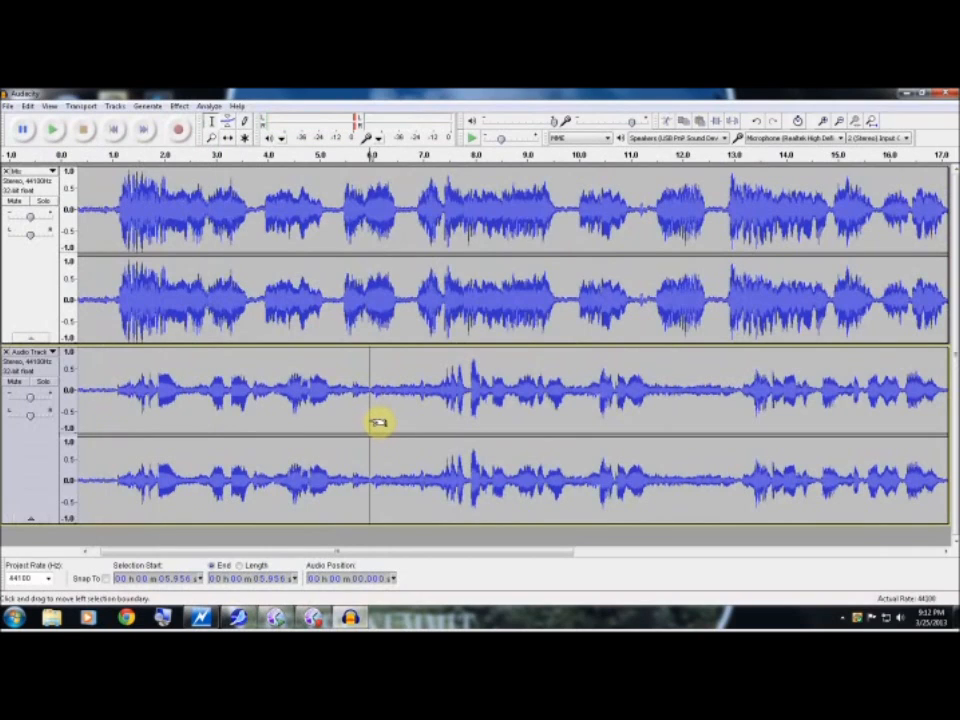
key(ctrl+z)
key(ctrl+z)
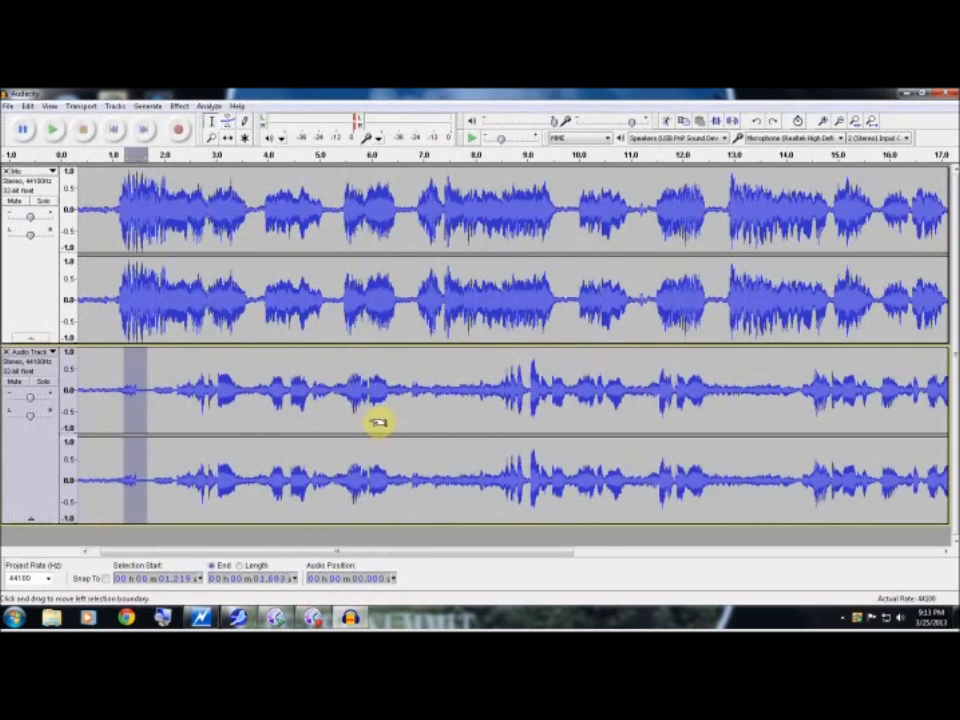
key(ctrl+z)
key(ctrl+z)
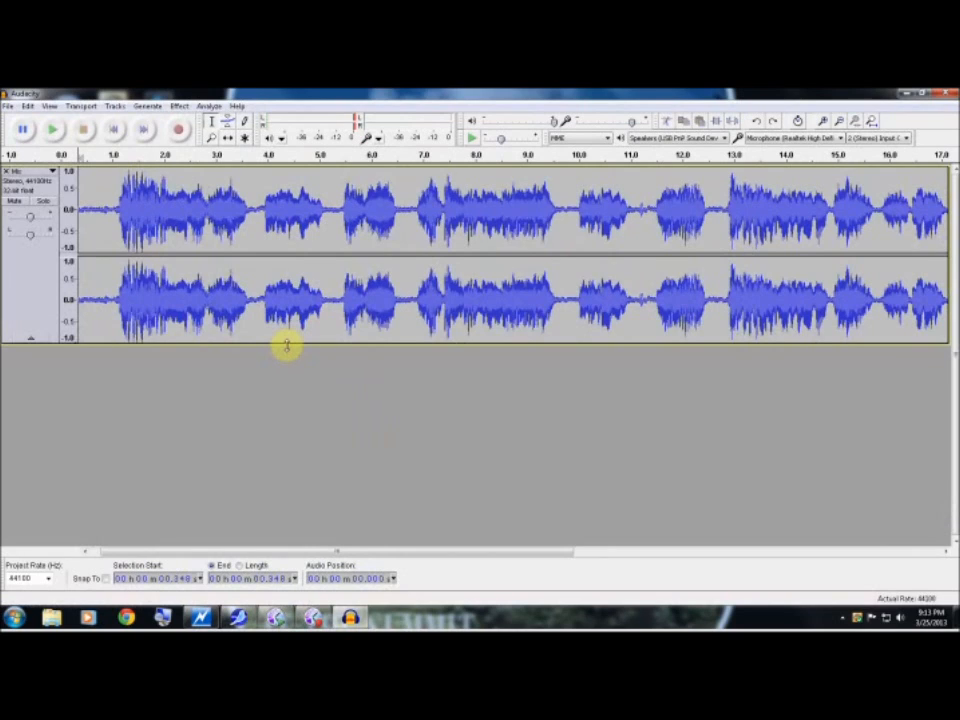
Open the audio export with the MP3 file type, browse to the F: drive as save location, and cancel the export
click(12, 106)
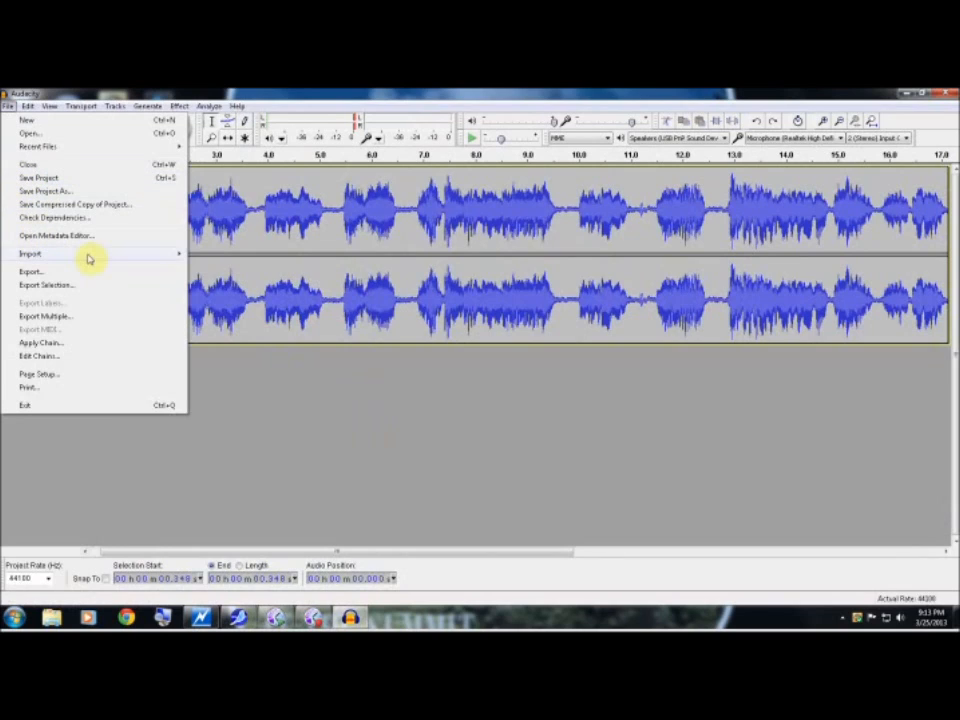
mouse_move(88, 259)
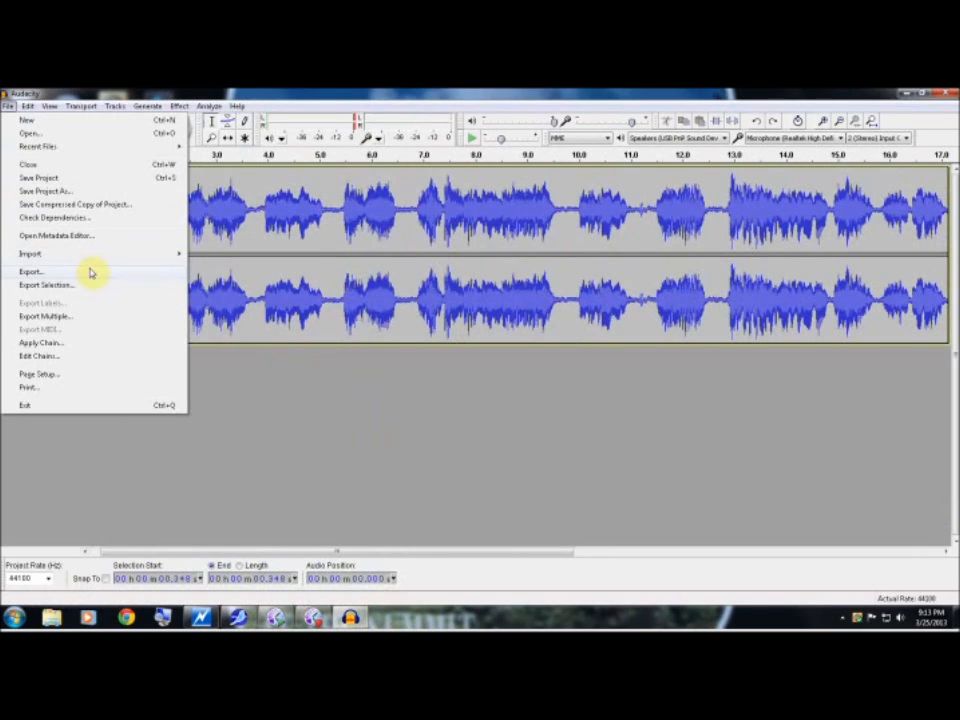
click(90, 271)
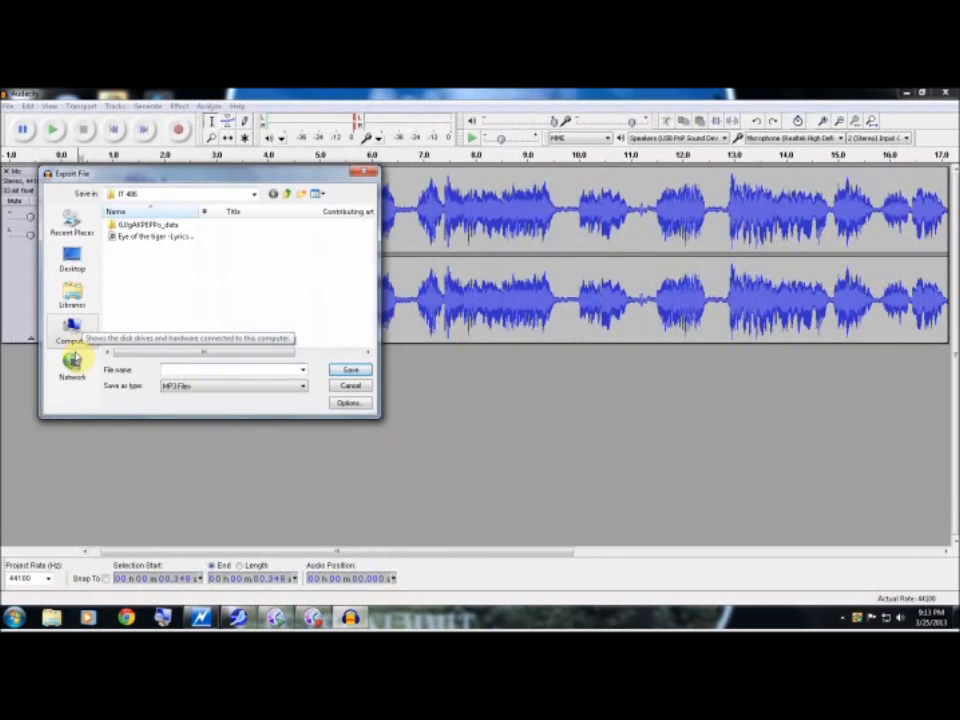
click(74, 343)
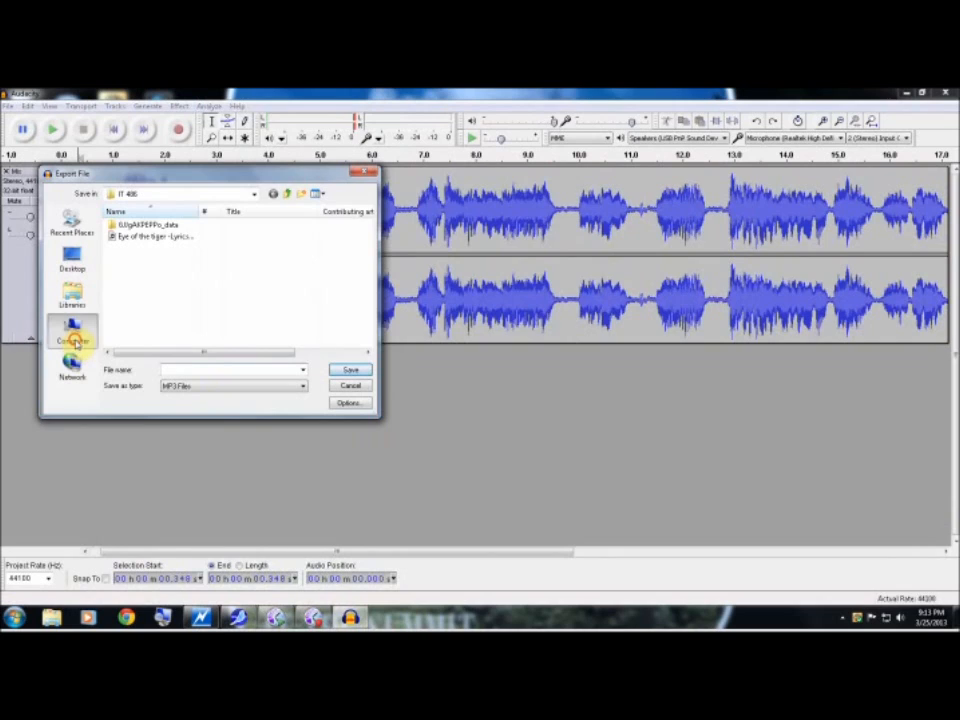
click(118, 304)
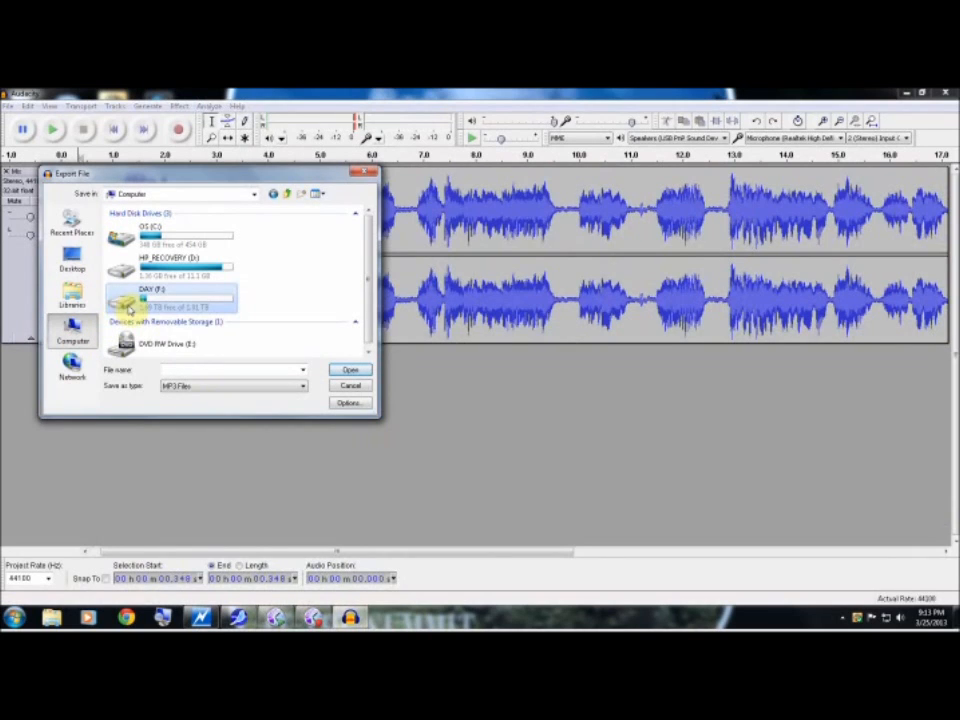
click(124, 302)
double_click(125, 301)
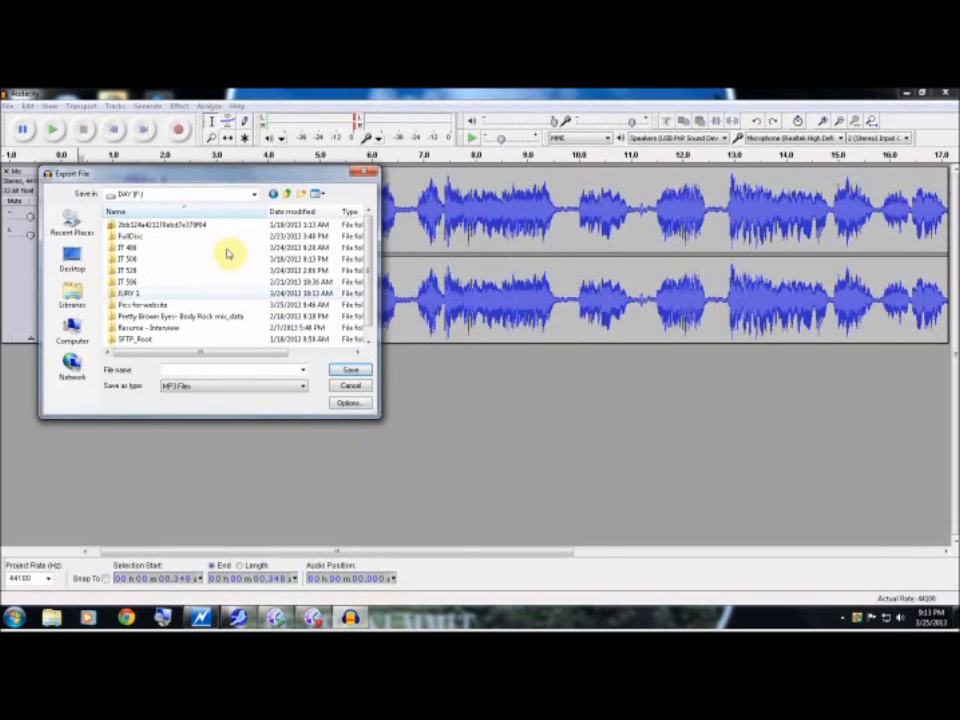
click(363, 170)
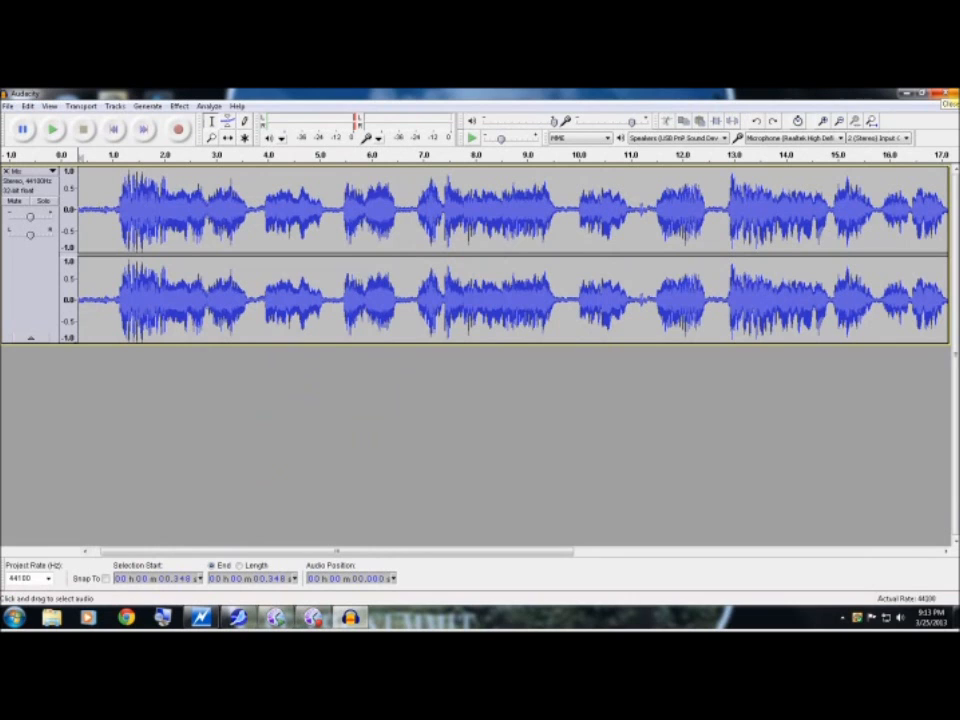
Close the project without saving the changes
click(944, 95)
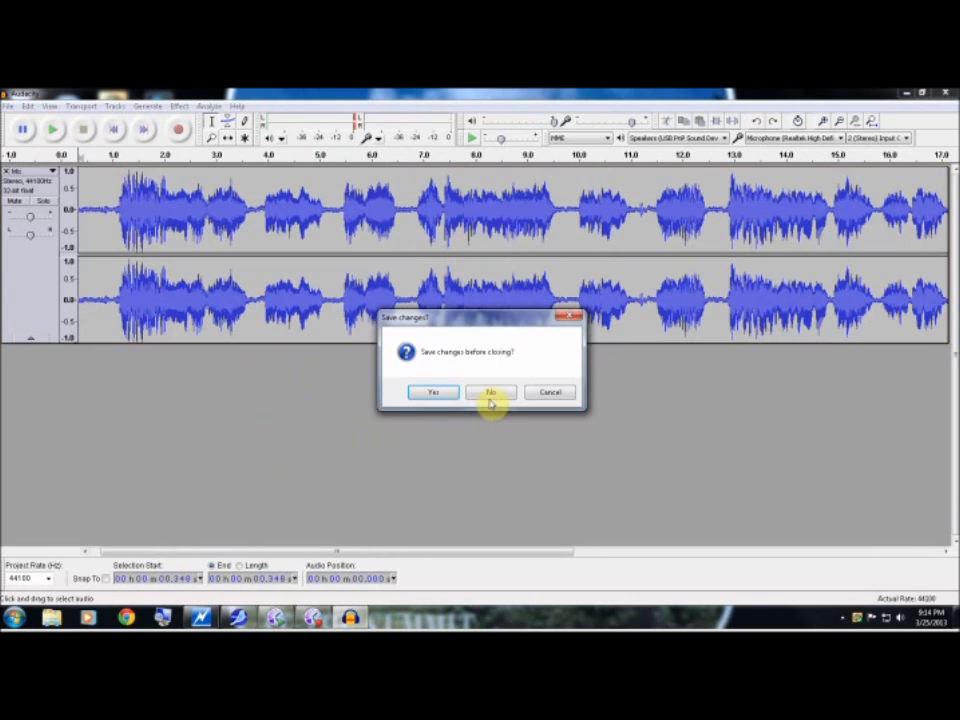
click(487, 395)
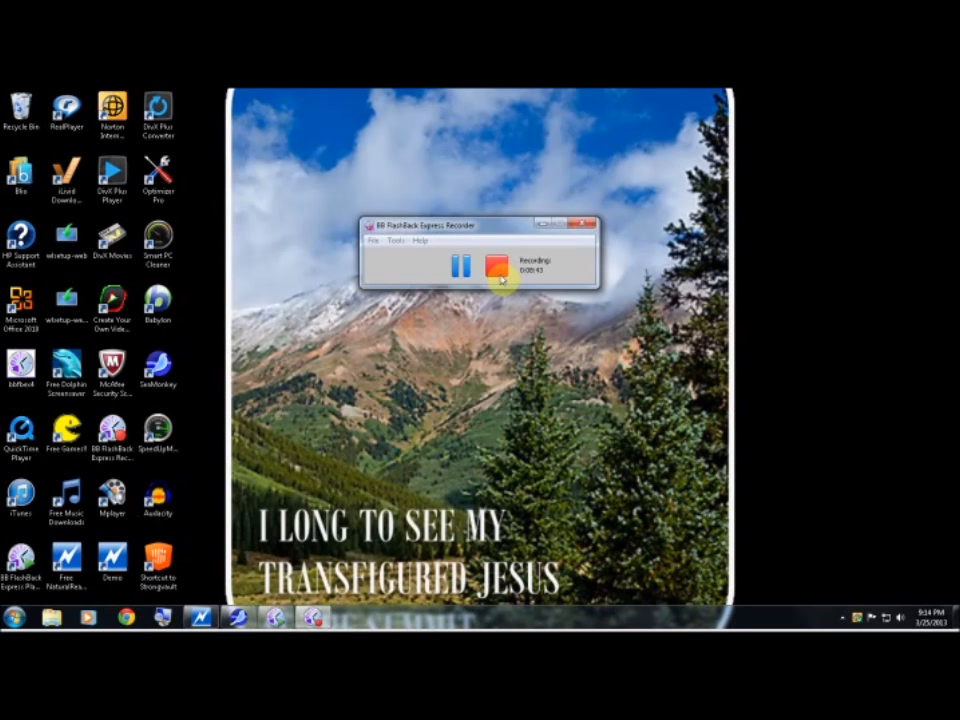